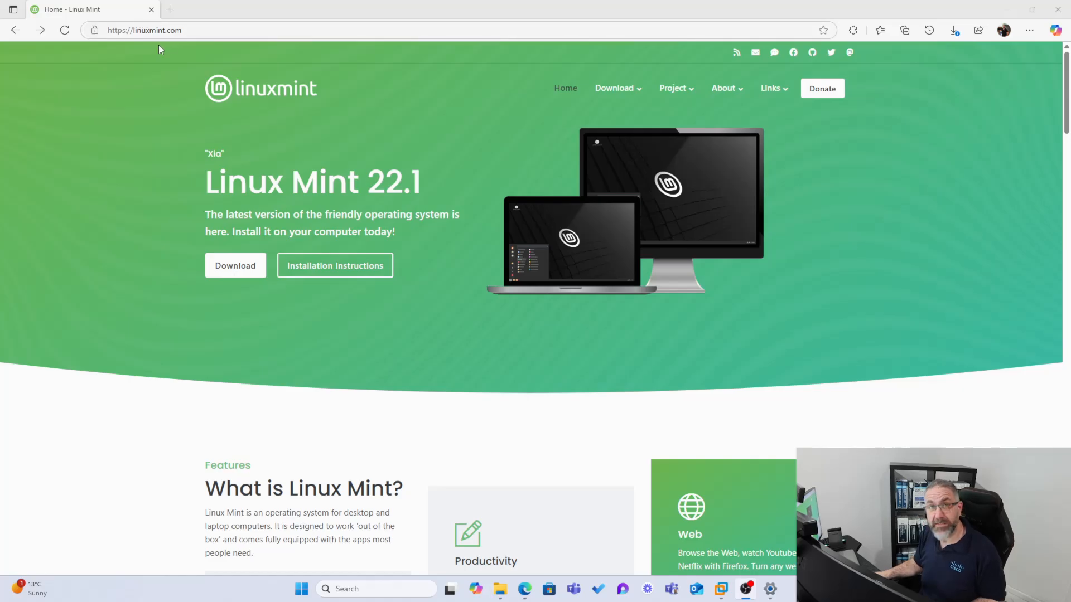
Go to the Linux Mint 22.1 'Xia' download page and browse the Cinnamon, Xfce and MATE editions
left_click(223, 271)
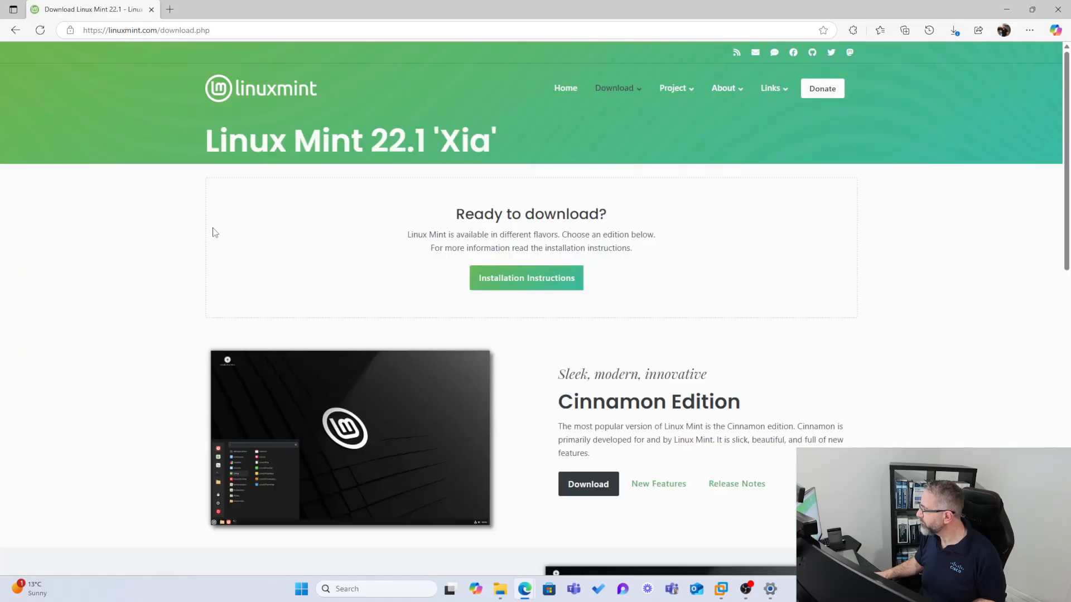
scroll(617, 377, "down", 7)
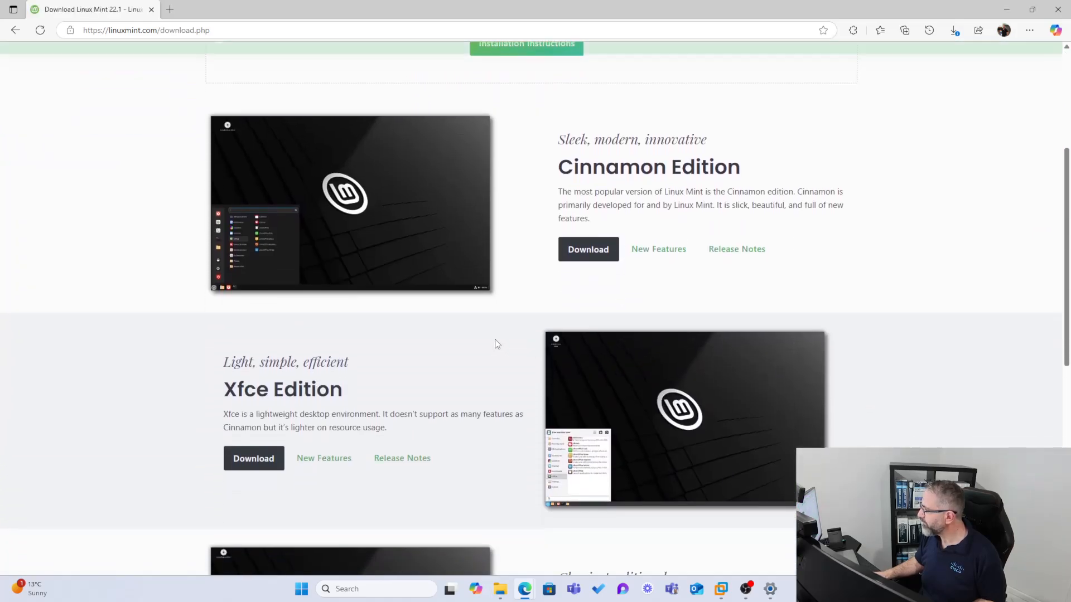
scroll(494, 340, "up", 4)
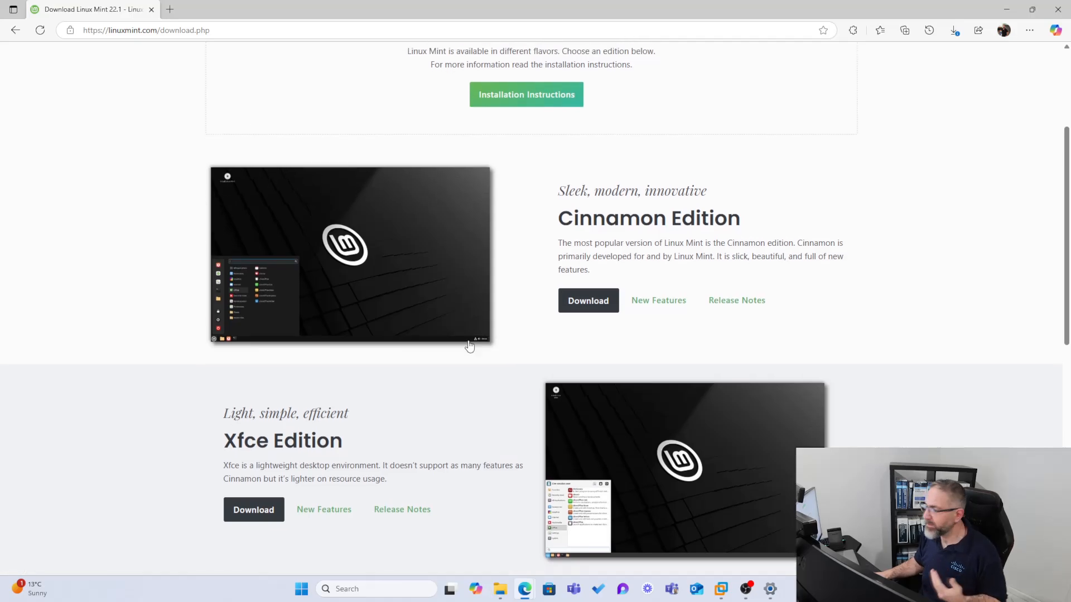
scroll(469, 347, "down", 3)
scroll(272, 300, "down", 3)
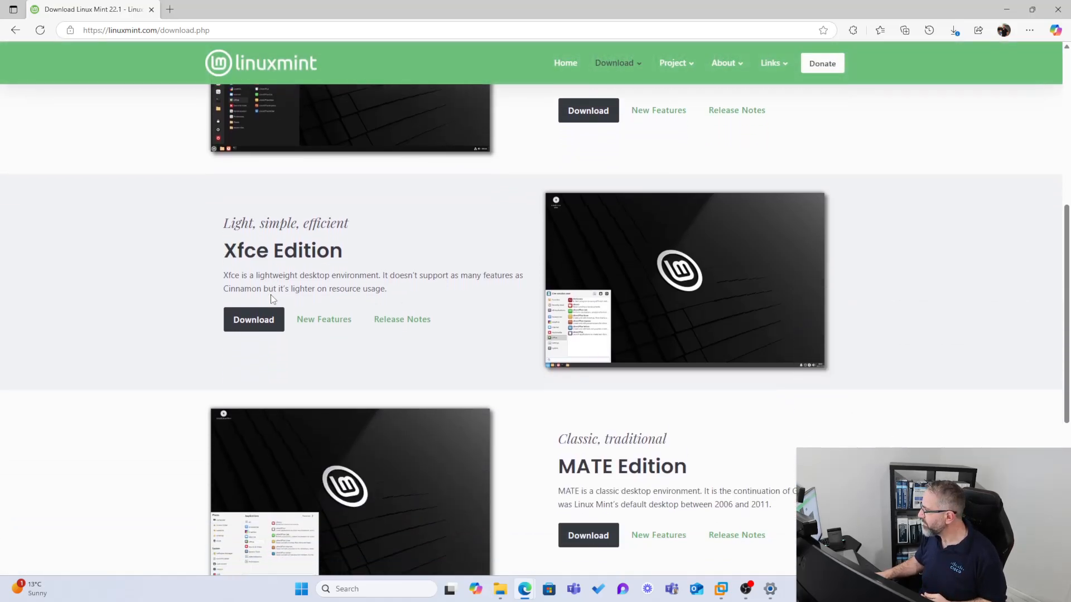
scroll(272, 300, "up", 9)
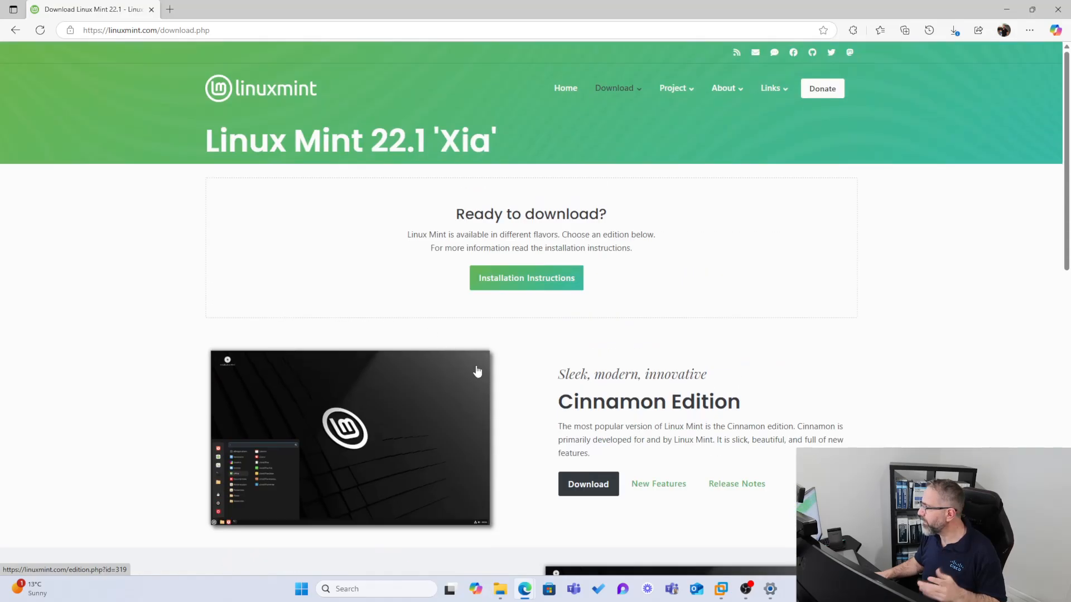
Go to the Cinnamon Edition download page and browse its 3GB ISO, checksums and worldwide mirror list
left_click(572, 488)
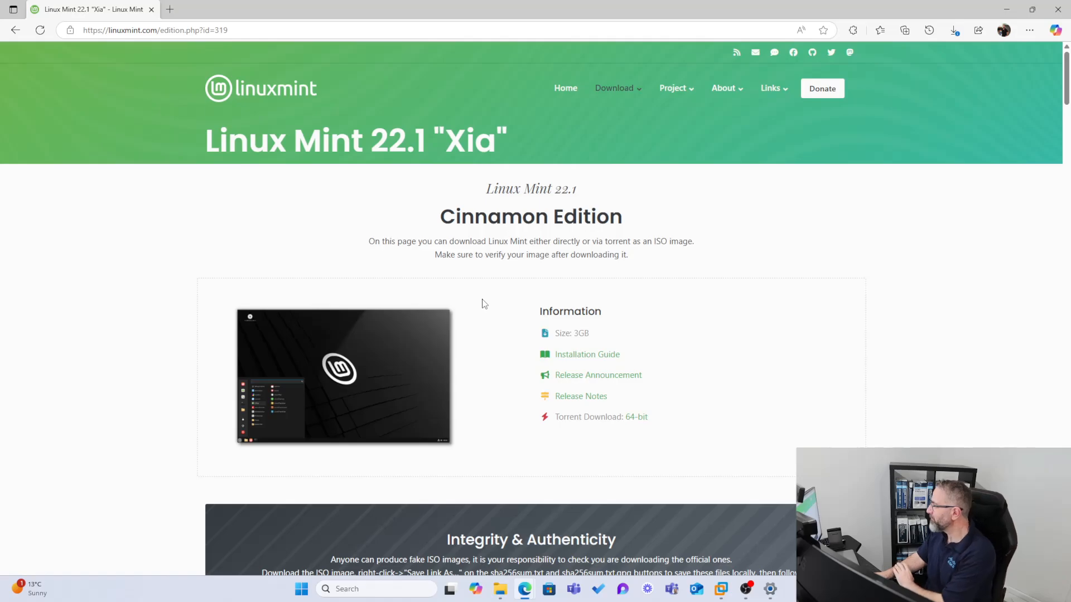
scroll(480, 310, "down", 2)
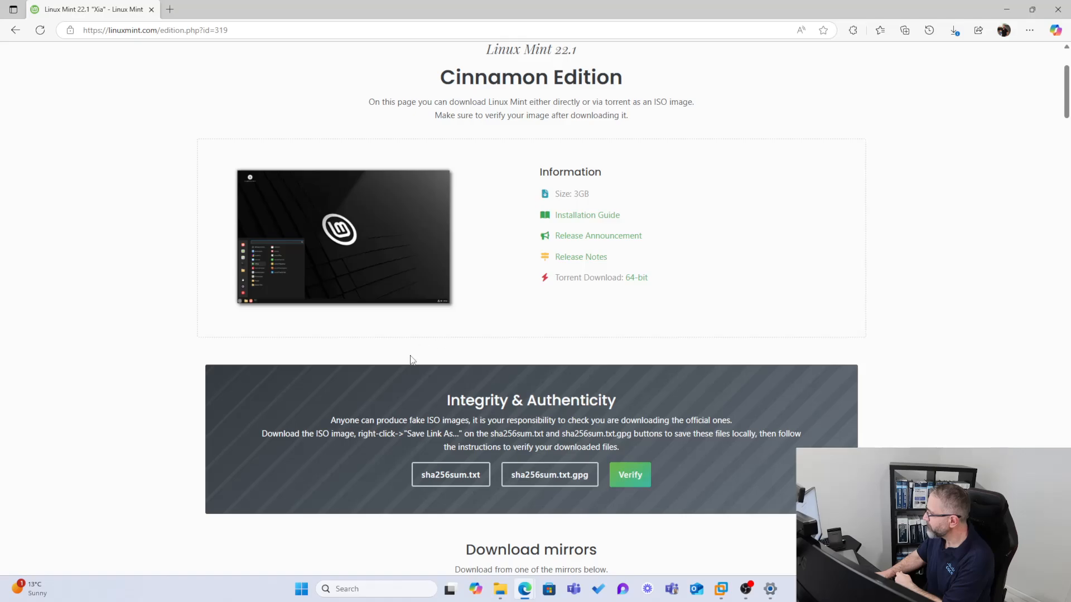
scroll(379, 334, "down", 4)
scroll(294, 267, "down", 2)
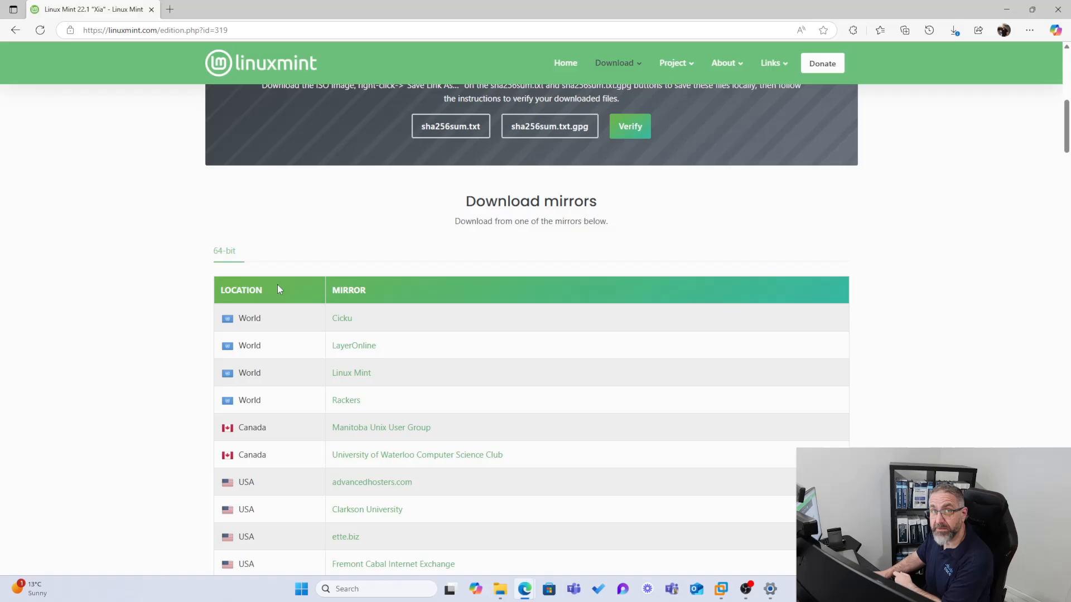
scroll(243, 327, "down", 6)
scroll(245, 335, "down", 15)
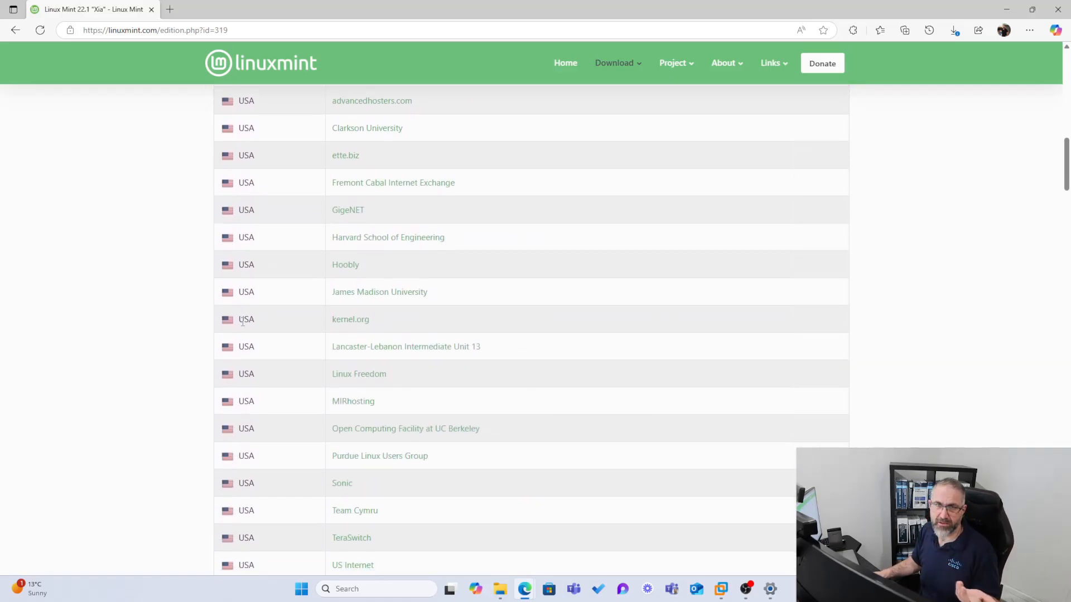
scroll(245, 343, "down", 20)
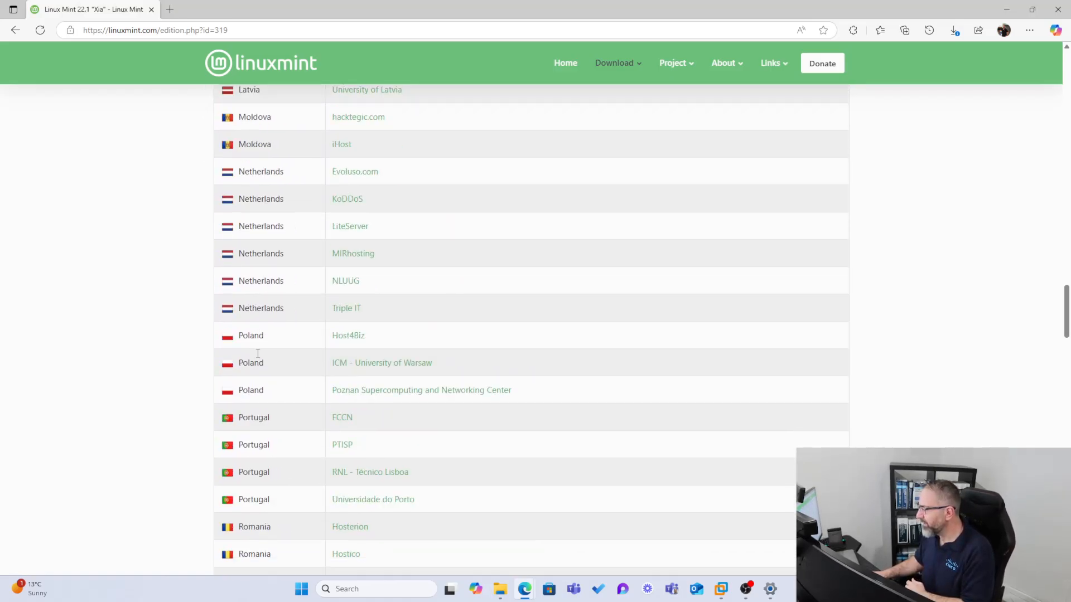
scroll(258, 353, "down", 14)
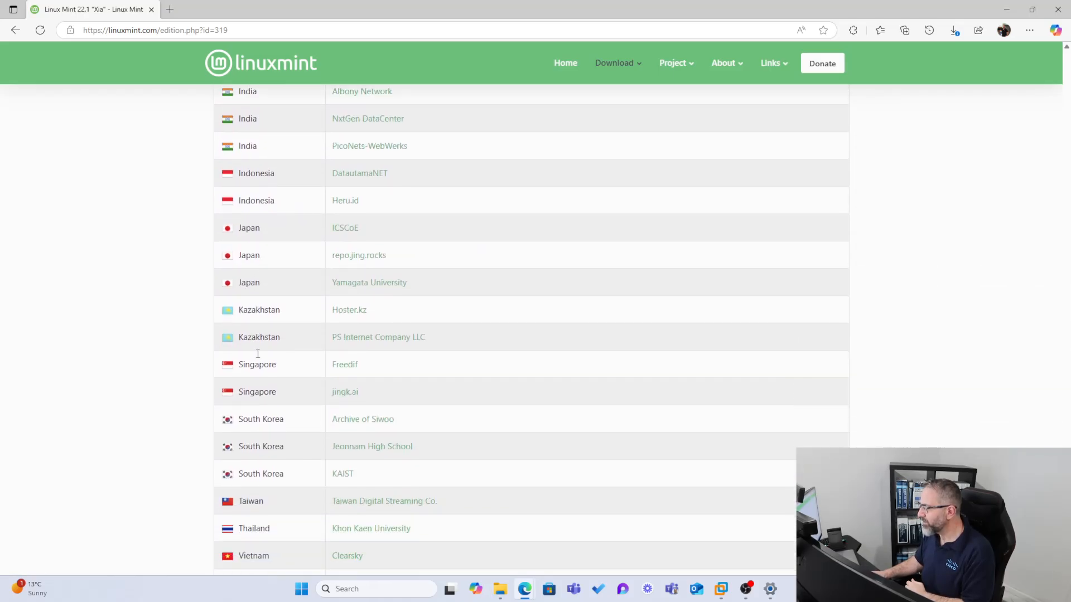
scroll(259, 334, "up", 1)
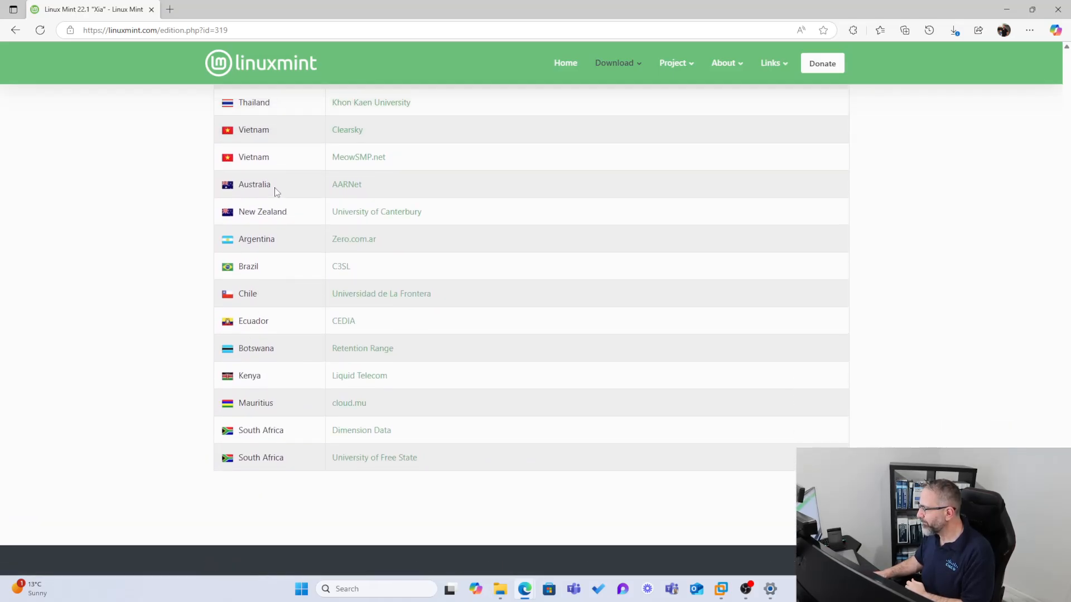
Download linuxmint-22.1-cinnamon-64bit.iso from the AARNet mirror into Downloads > VMMachines
left_click(353, 189)
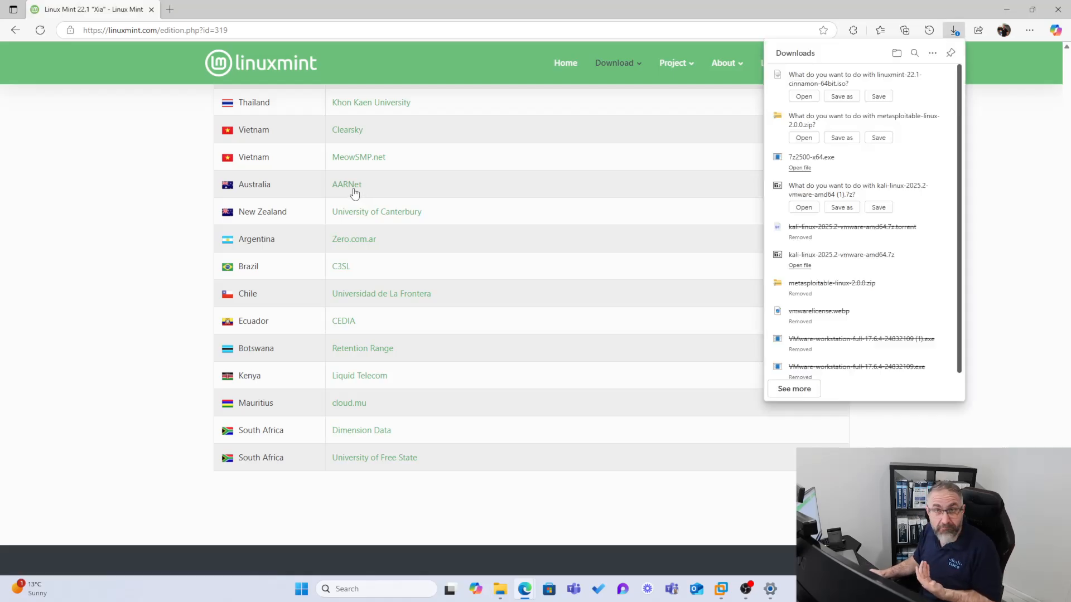
left_click(848, 97)
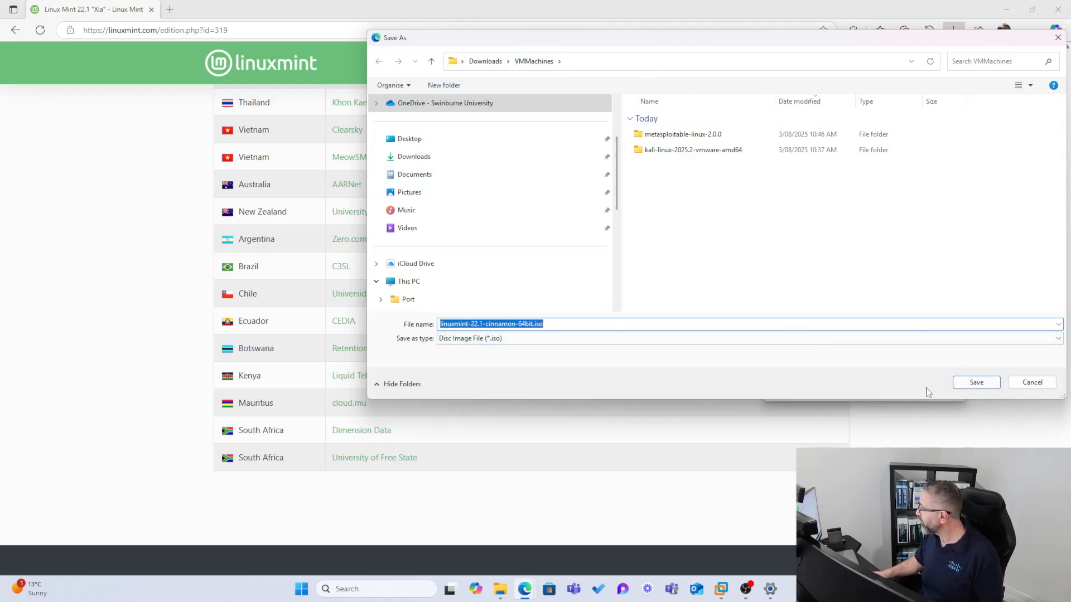
left_click(970, 382)
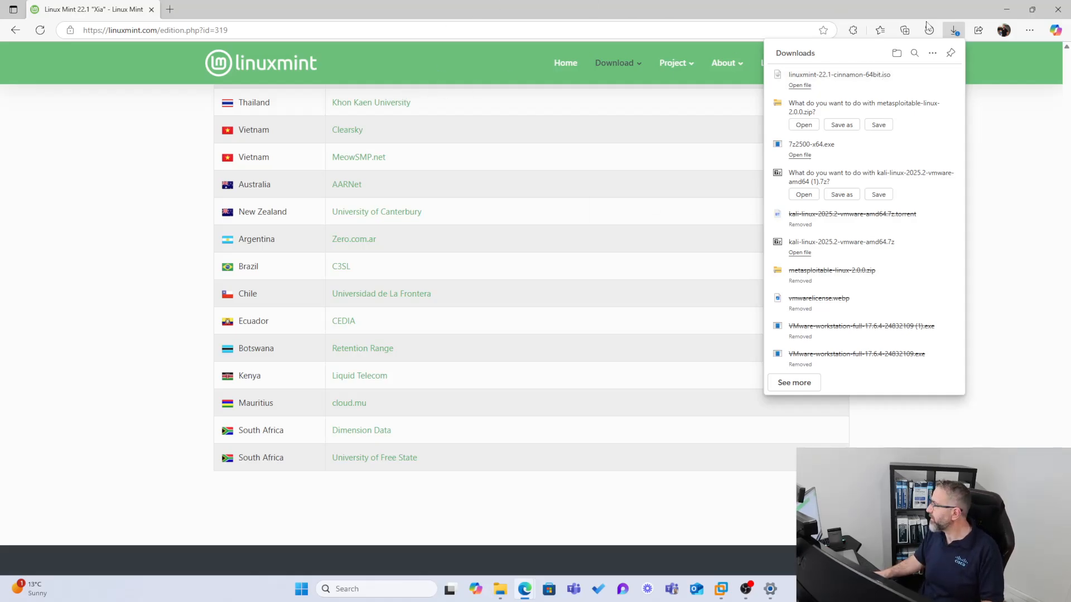
Minimize Edge, bring VMware Workstation to the front and show its File menu
left_click(1008, 9)
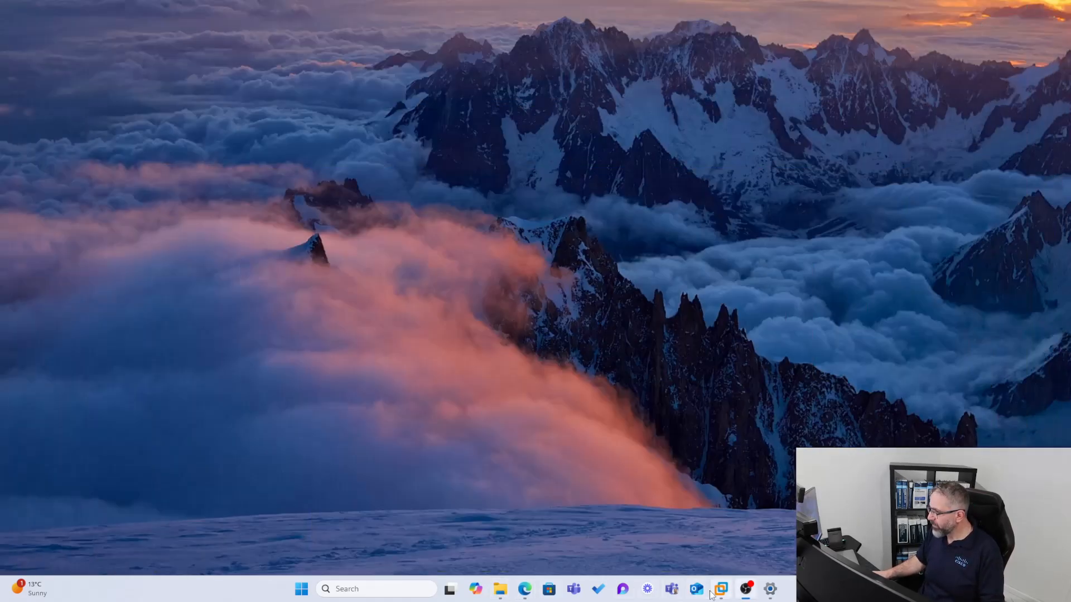
mouse_move(711, 594)
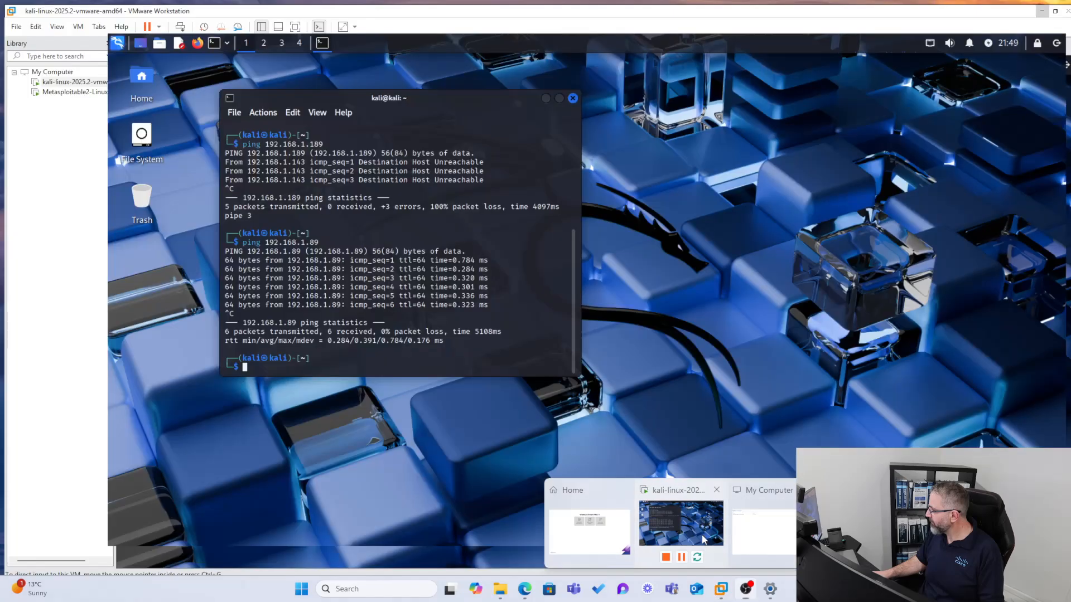
left_click(681, 523)
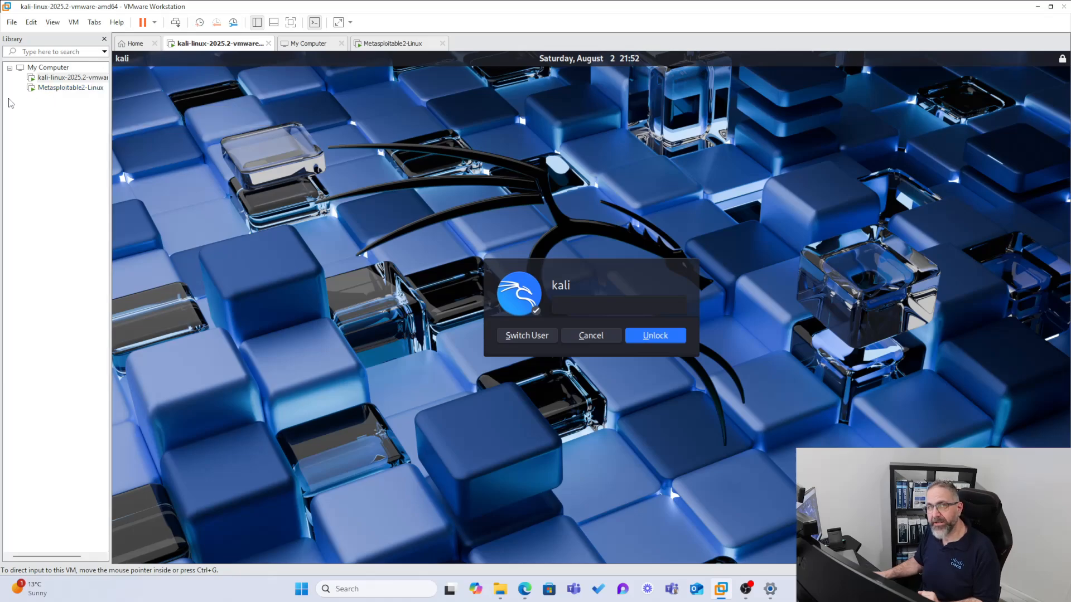
left_click(12, 23)
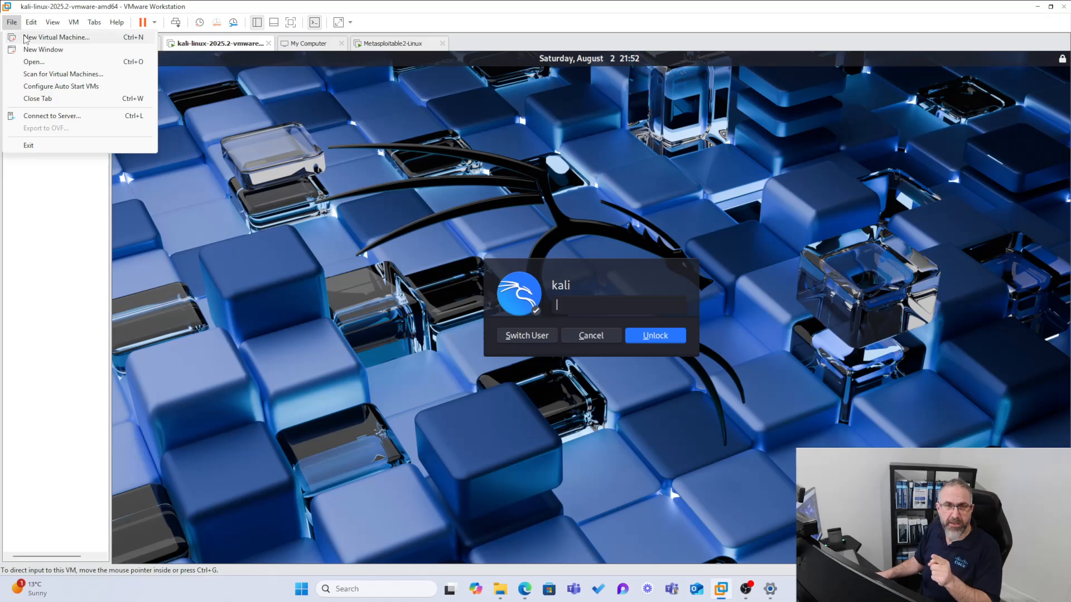
Launch the New Virtual Machine Wizard and continue with the Typical configuration
left_click(25, 38)
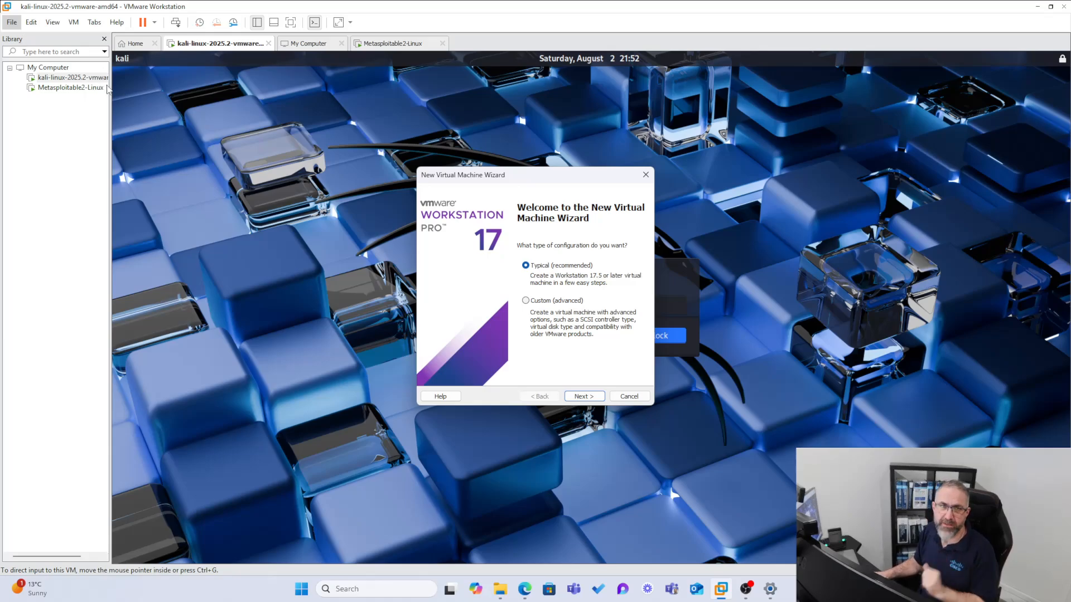
left_click_drag(554, 172, 517, 121)
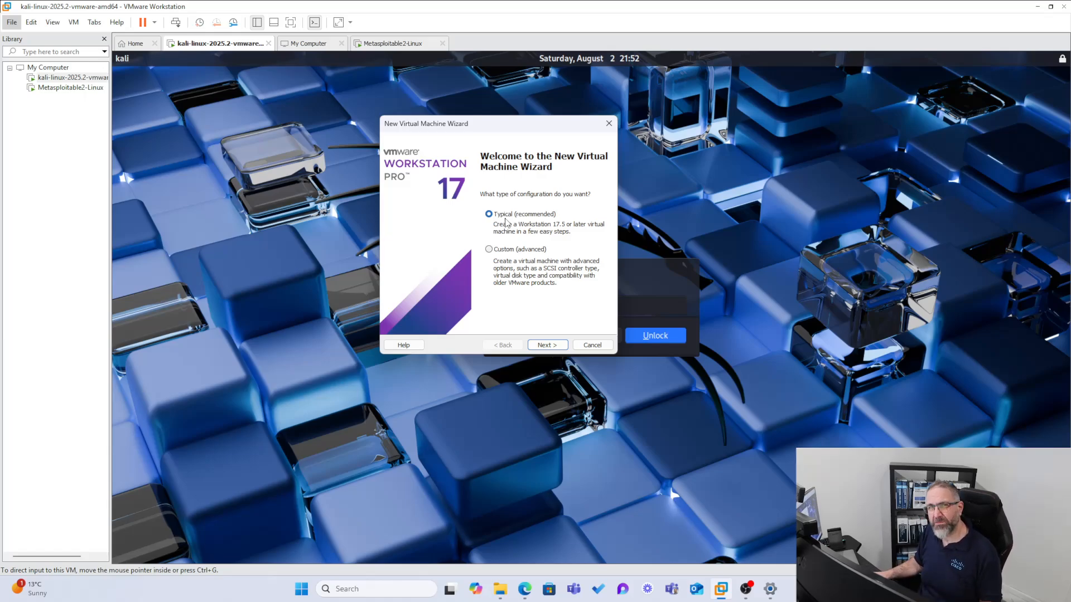
left_click(547, 346)
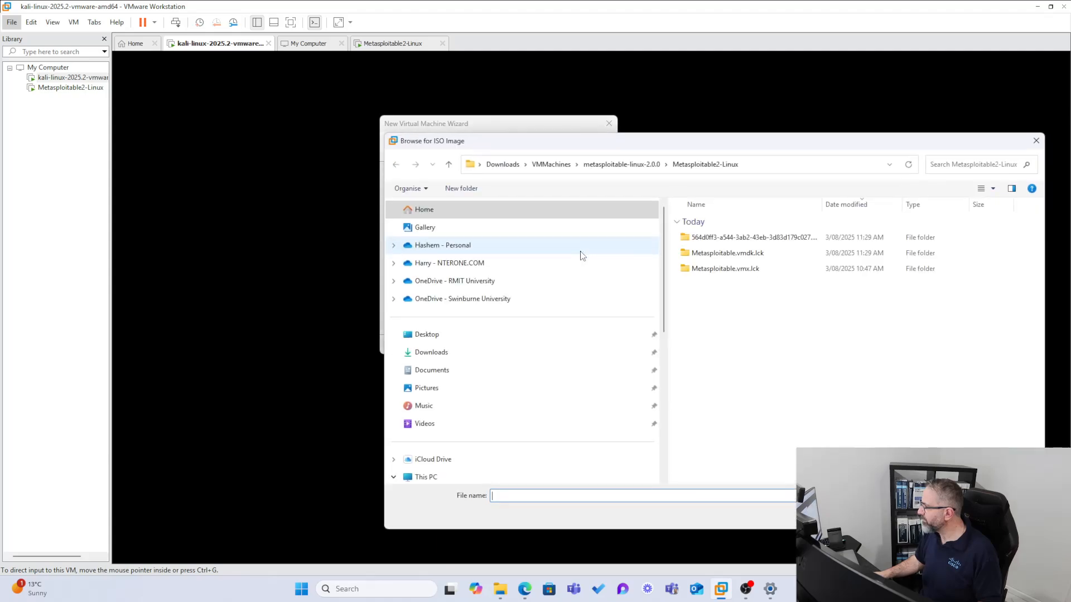
Use linuxmint-22.1-cinnamon-64bit.iso from Downloads > VMMachines as the installer disc image
left_click(622, 163)
left_click(551, 164)
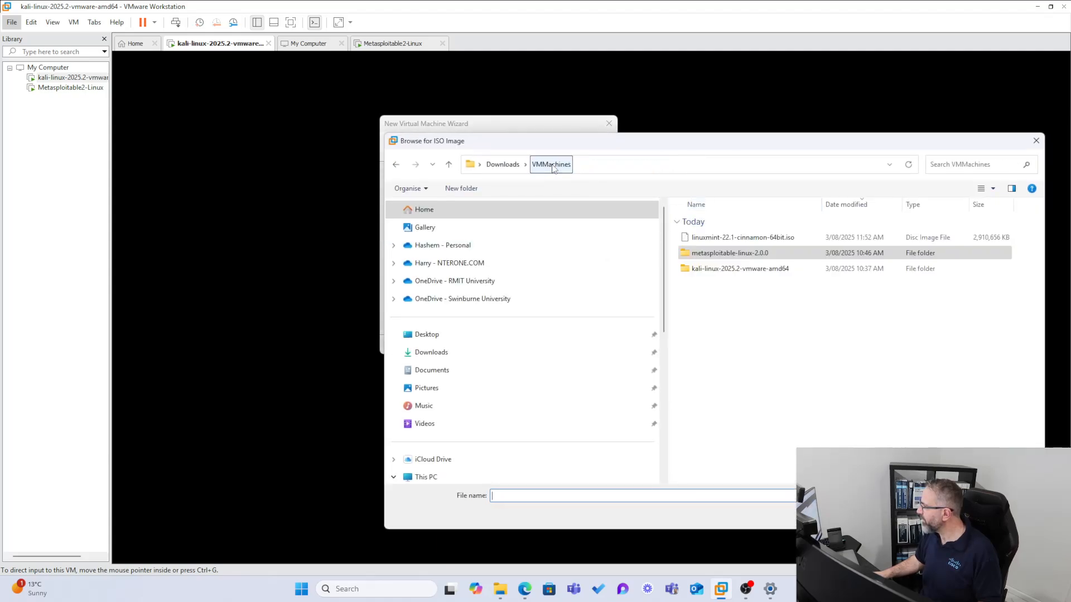
left_click(732, 237)
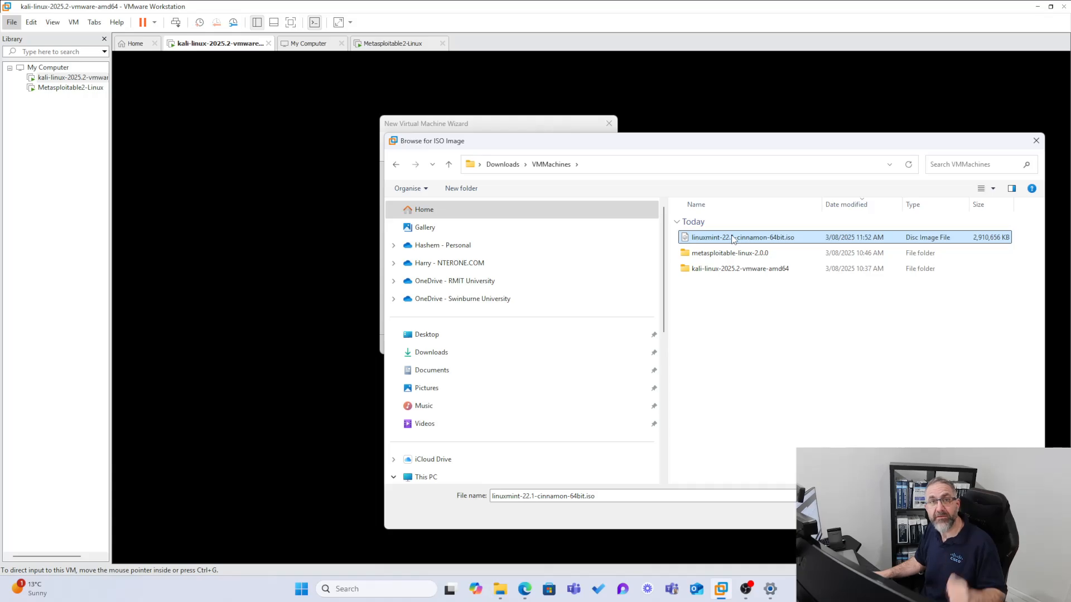
left_click(955, 516)
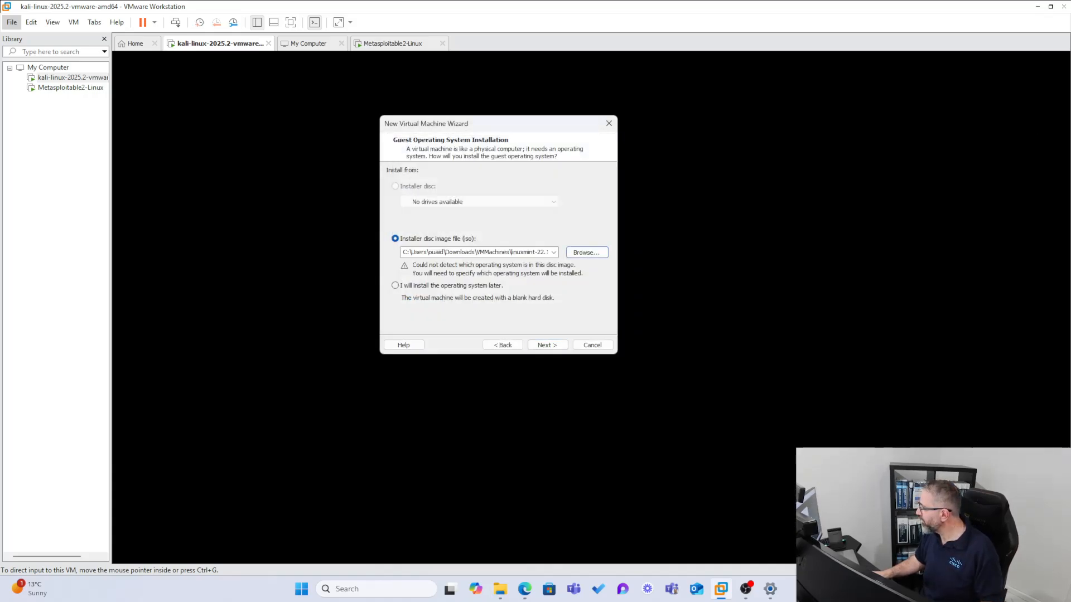
left_click(554, 347)
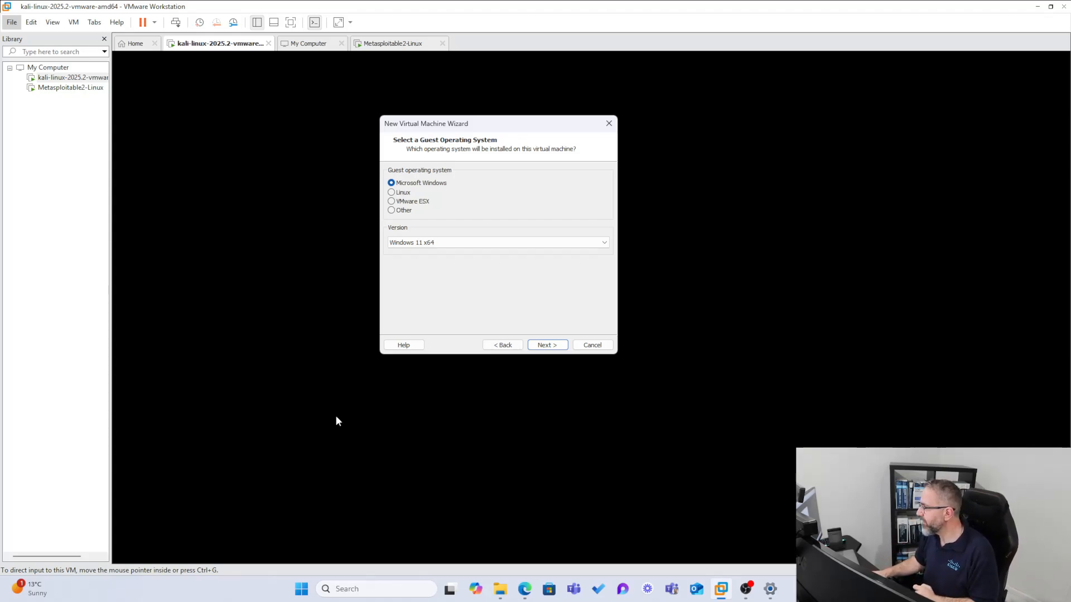
Set the guest OS to Linux, version Ubuntu, and name the virtual machine 'Linux Mint'
left_click(392, 192)
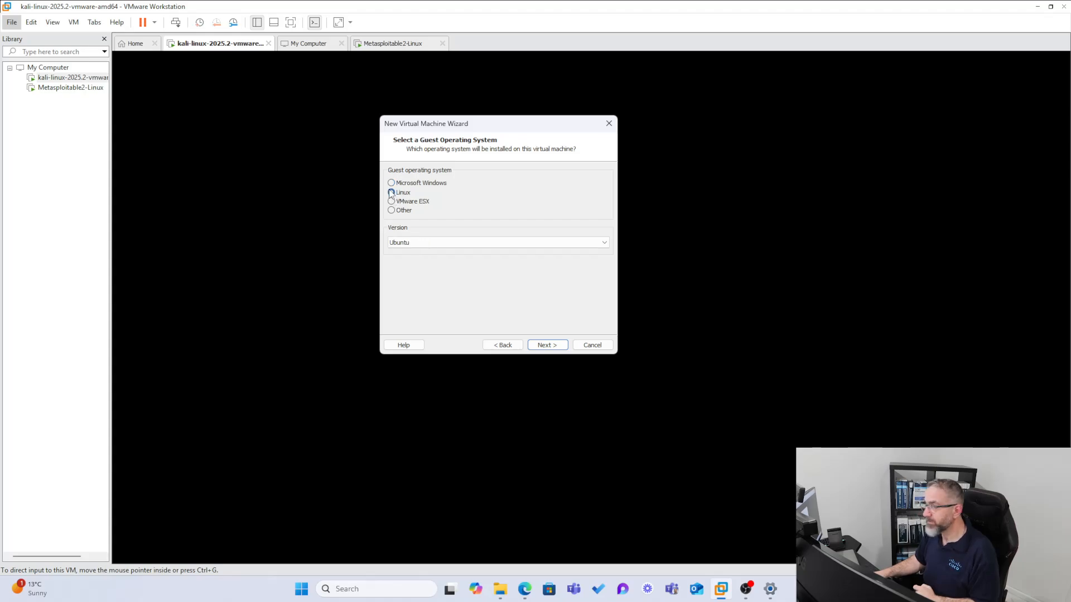
left_click(604, 244)
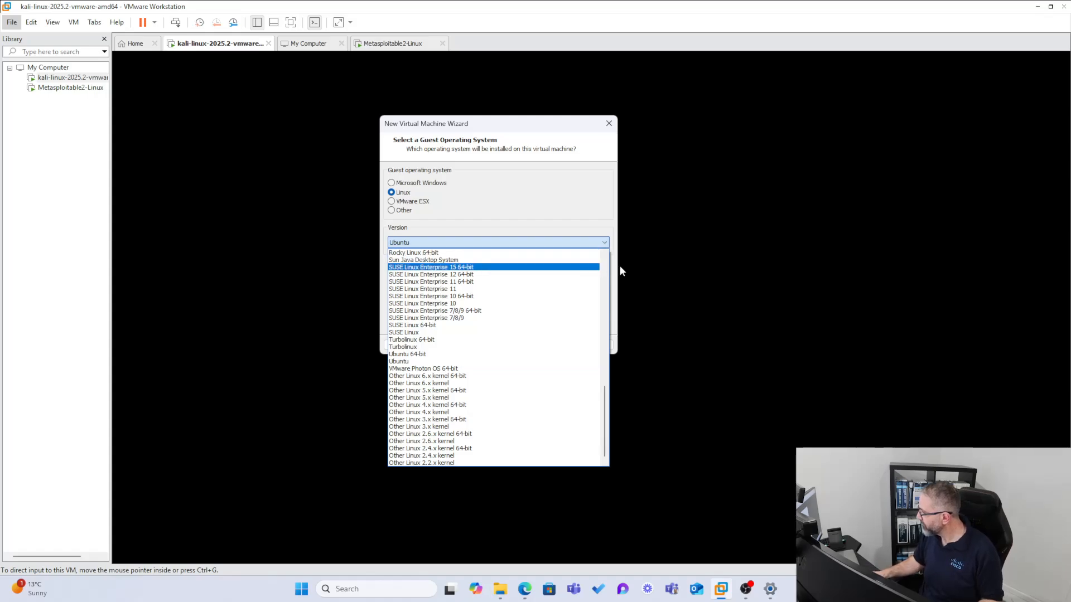
left_click(416, 363)
left_click(545, 346)
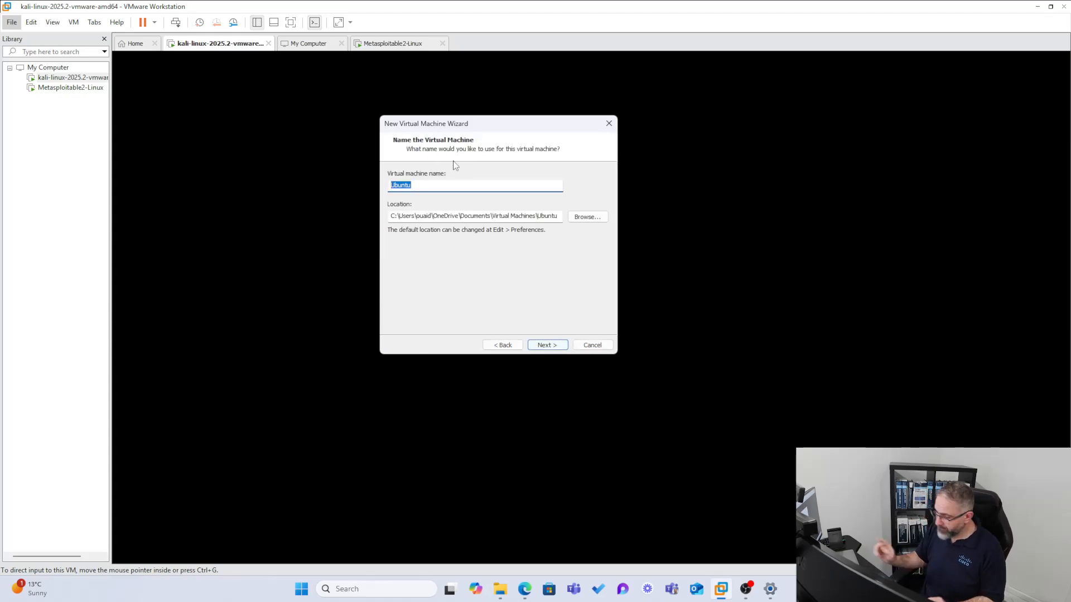
type("Linuc")
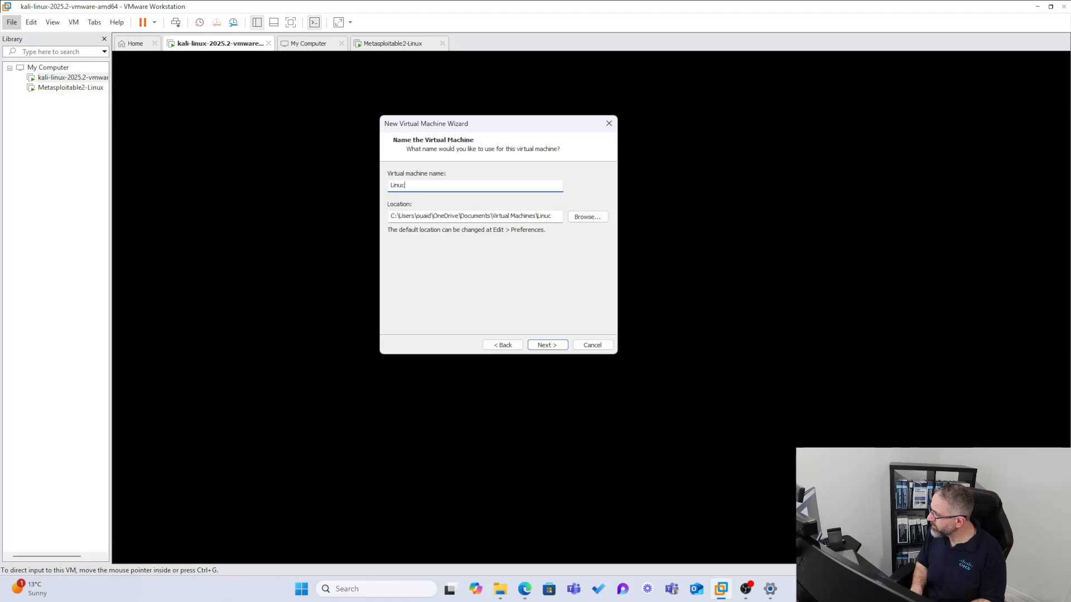
key("BackSpace")
type("x Mint")
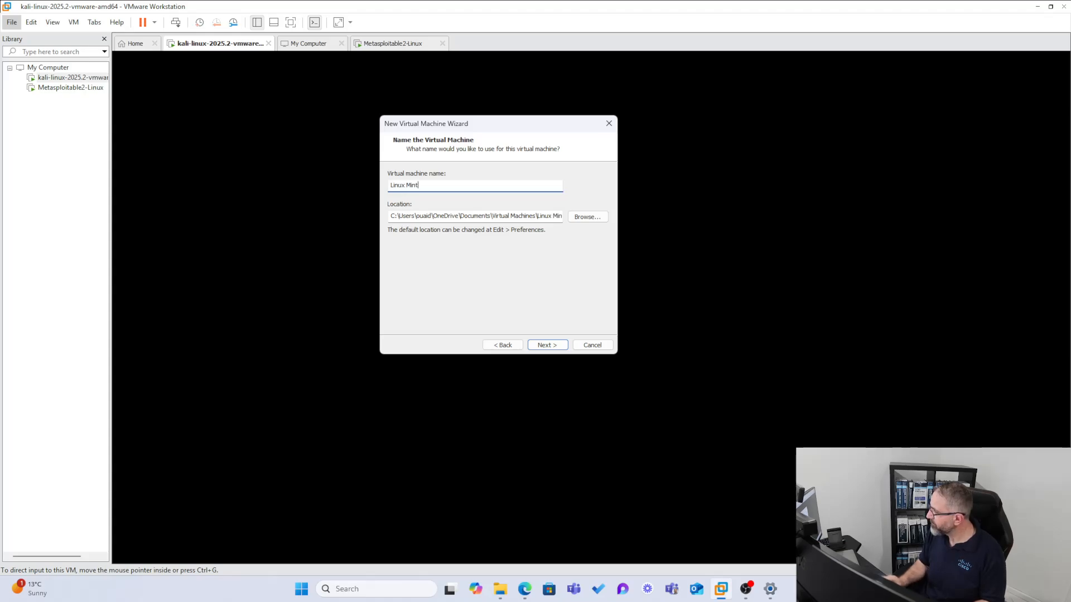
left_click(536, 345)
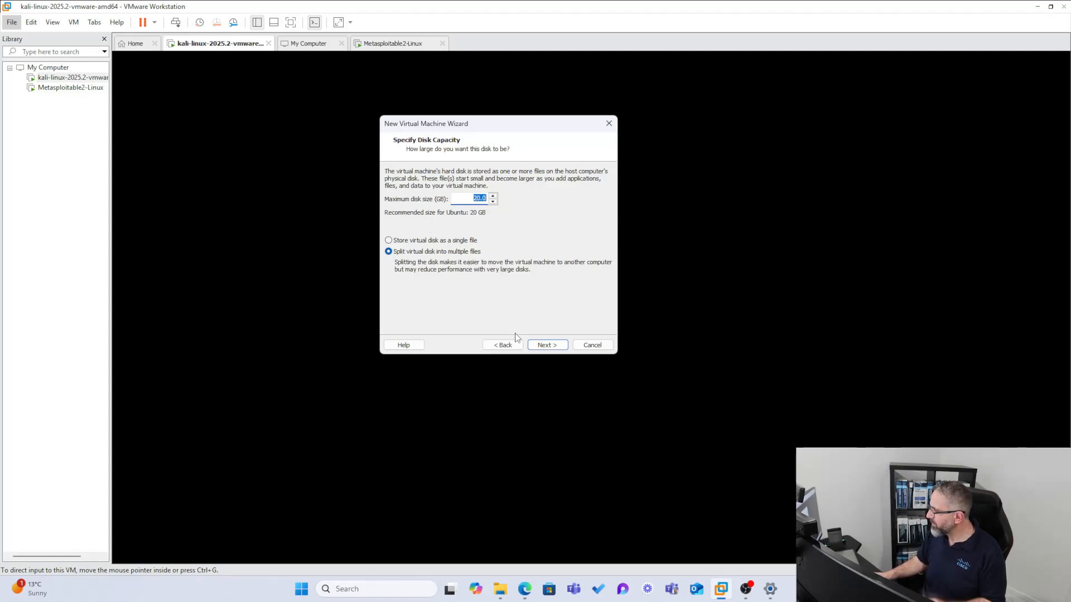
Review the hardware, keeping 4096 MB memory, 20 GB split disk, NAT and 2 CPU cores
left_click(540, 347)
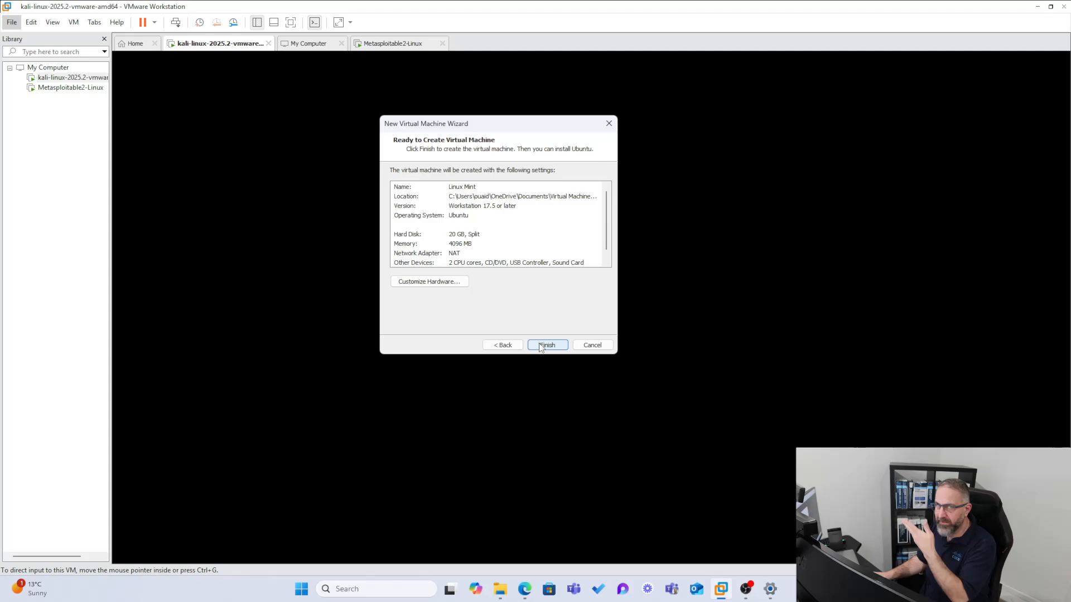
left_click(490, 345)
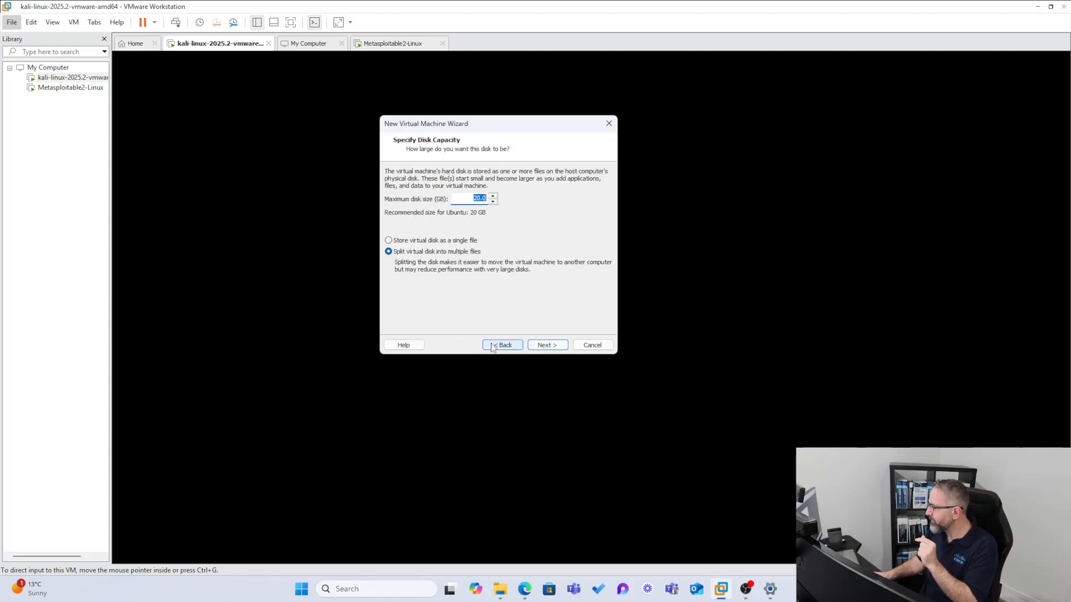
left_click(545, 346)
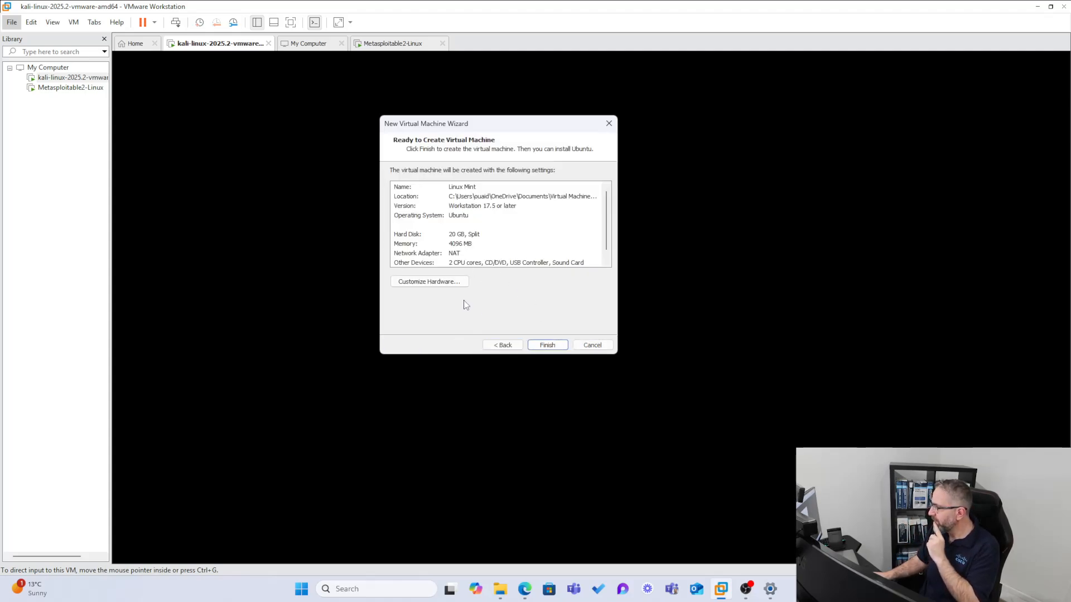
left_click(433, 283)
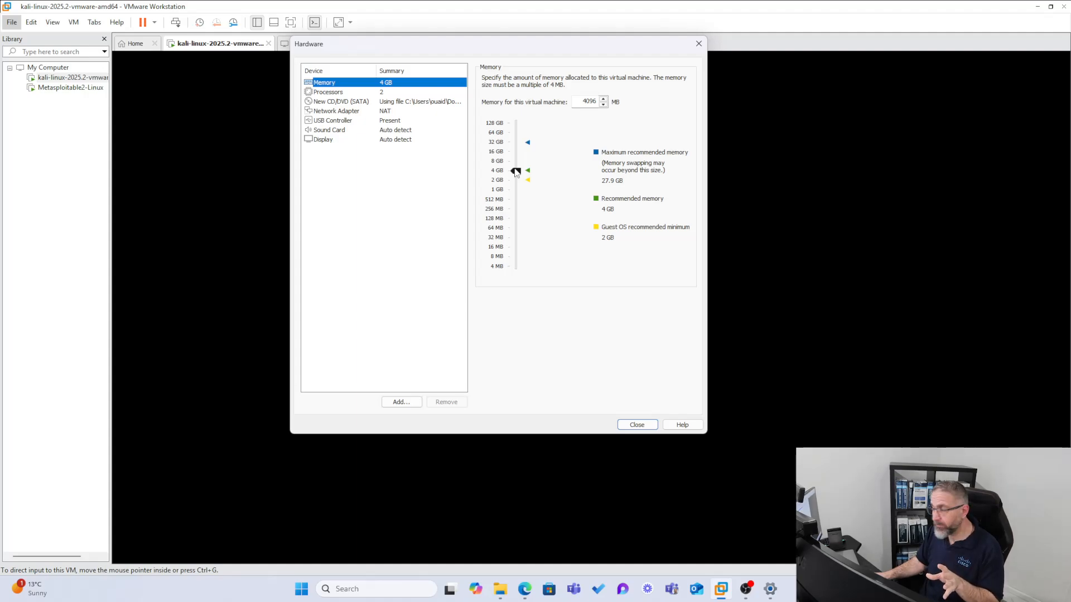
mouse_move(516, 171)
left_mouse_down()
mouse_move(517, 182)
mouse_move(518, 172)
left_mouse_up()
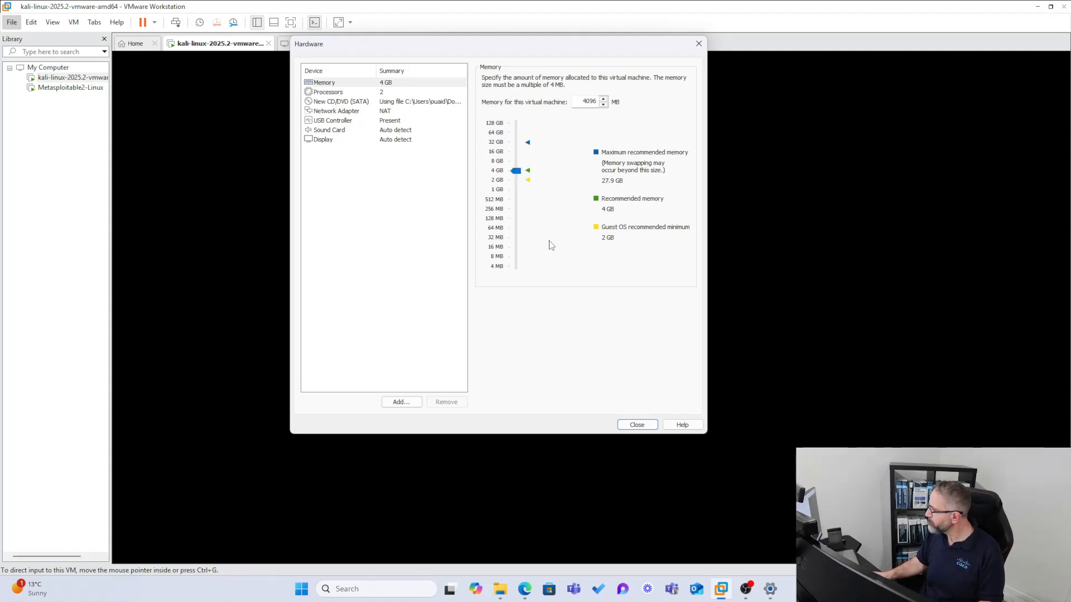
left_click(636, 426)
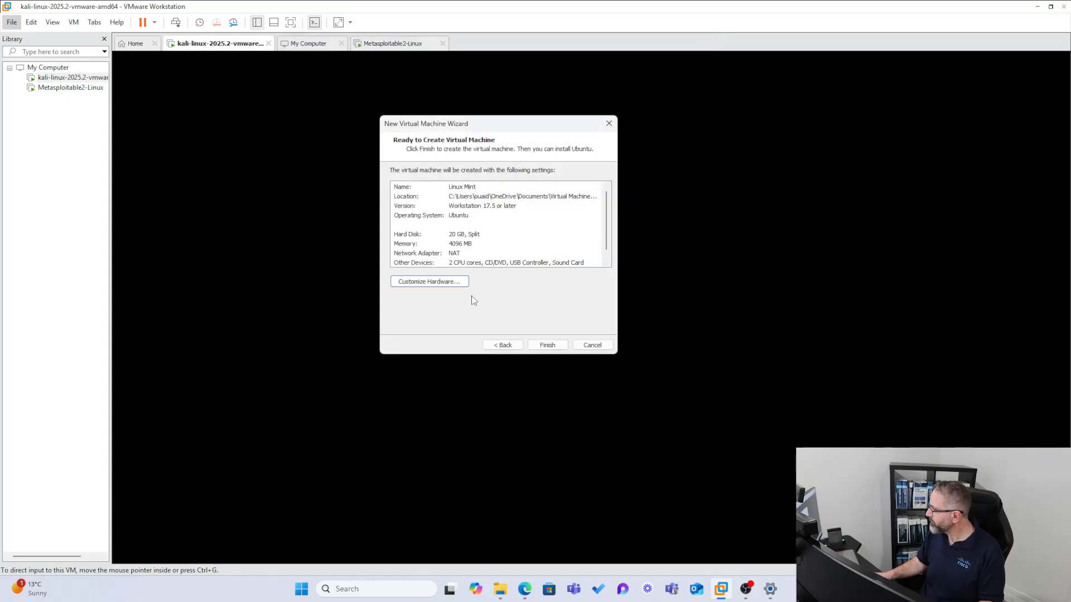
Finish creating the Linux Mint VM and power it on to the 22.1 boot menu
left_click(546, 345)
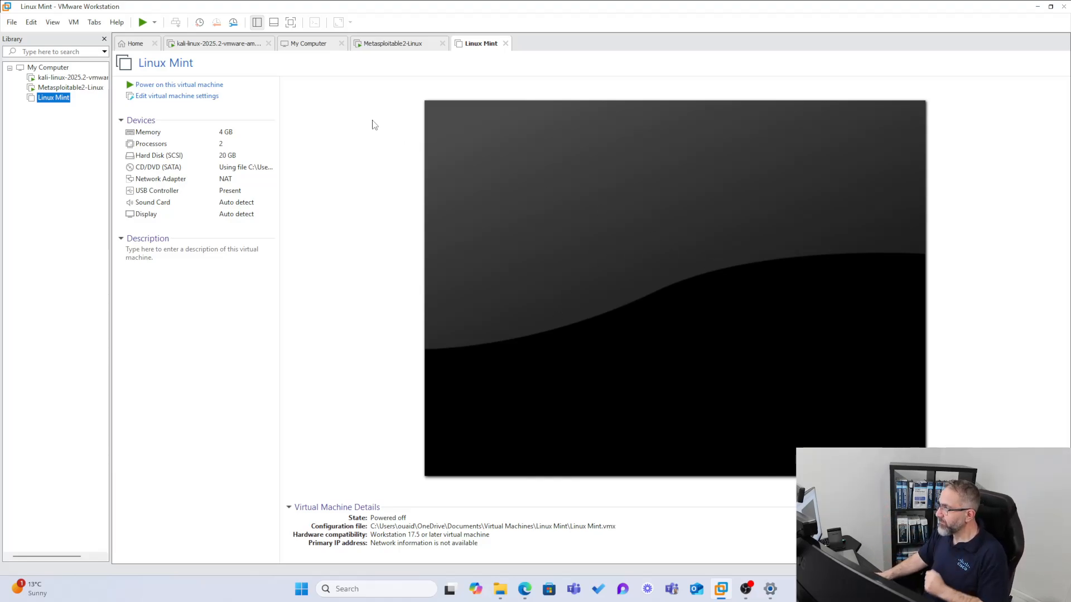
left_click(181, 87)
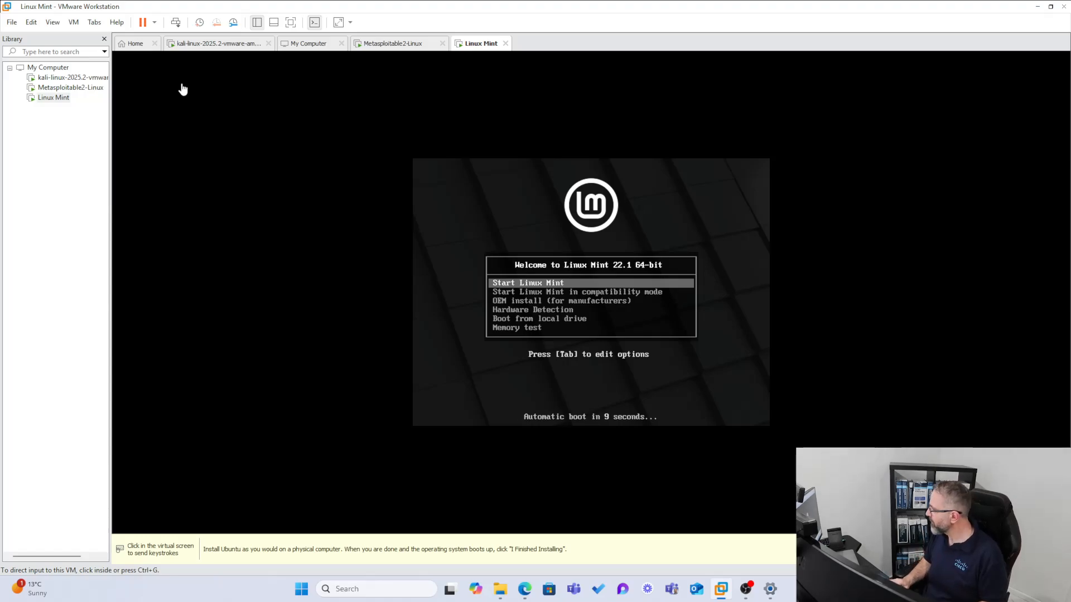
Boot the 'Start Linux Mint' entry into the live desktop, then release input with Ctrl+Alt
left_click(651, 322)
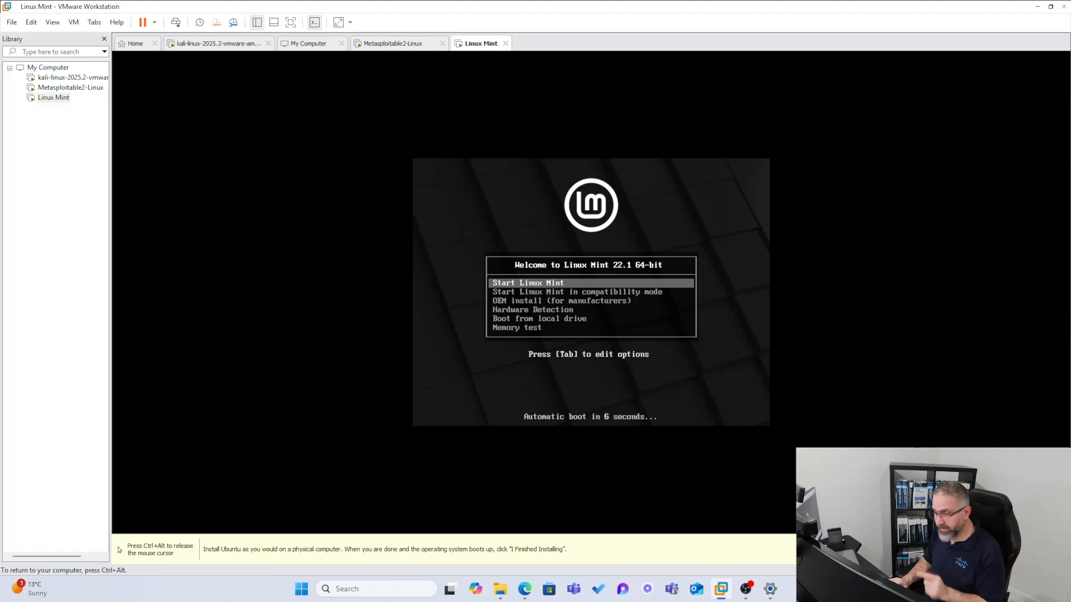
key("Down")
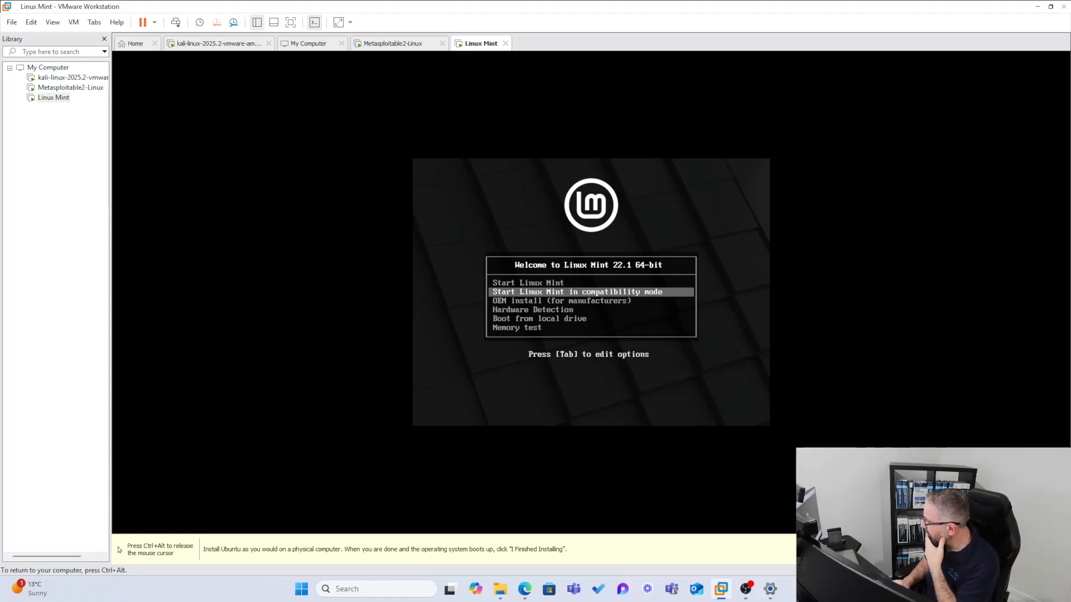
key("Up")
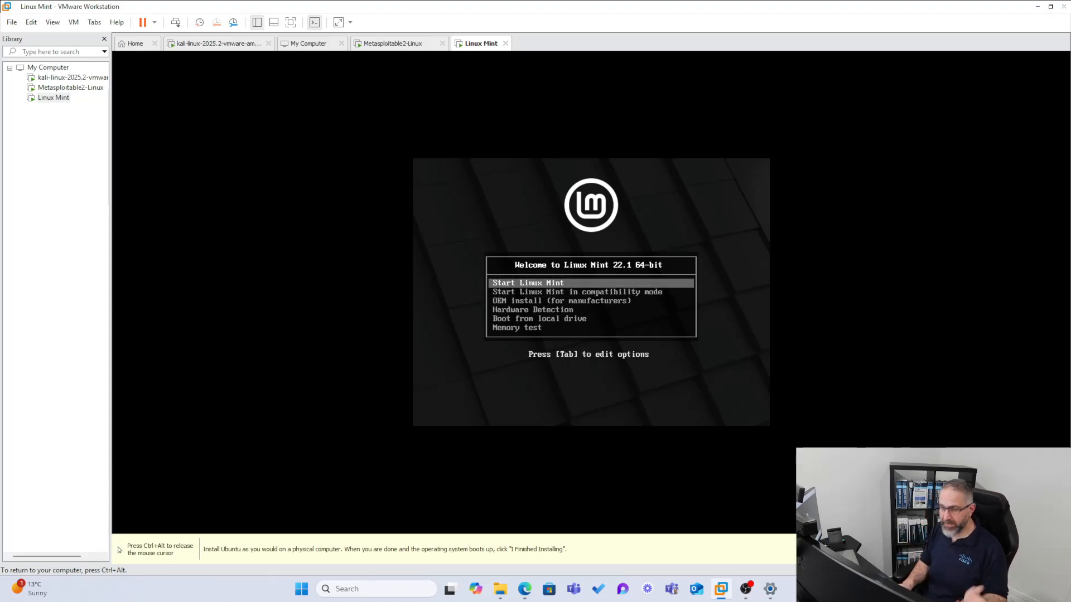
key("Return")
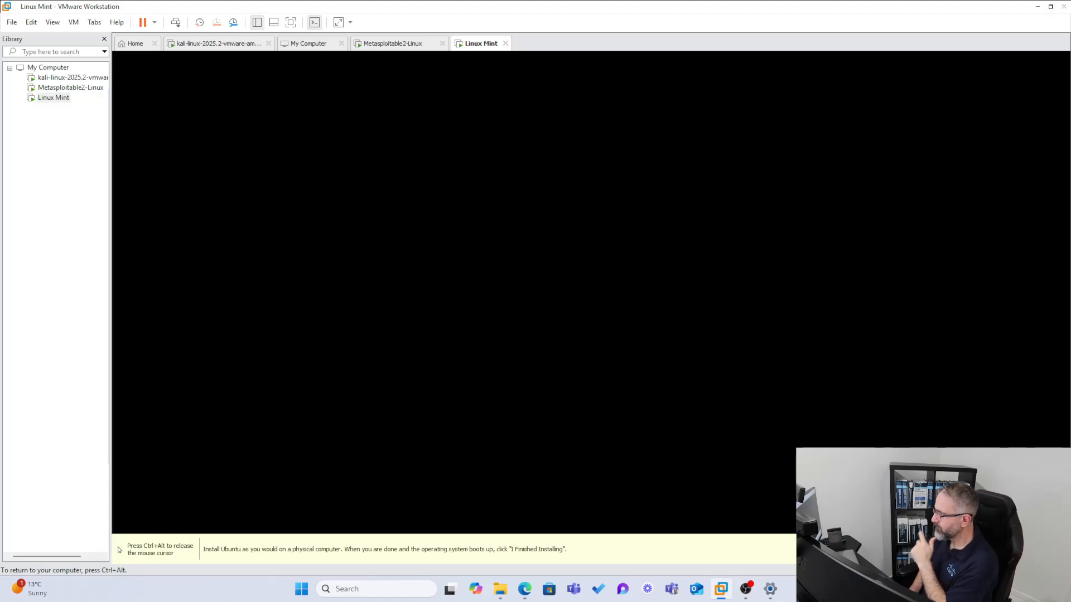
key("ctrl+alt")
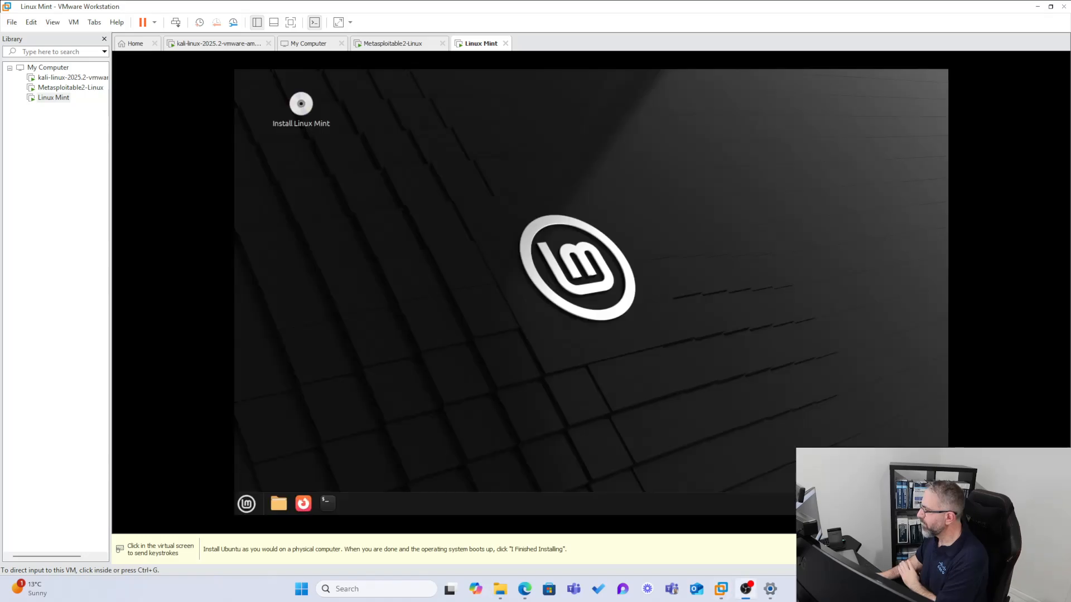
Give the VM input focus and start the installer from the 'Install Linux Mint' desktop icon
left_click(55, 306)
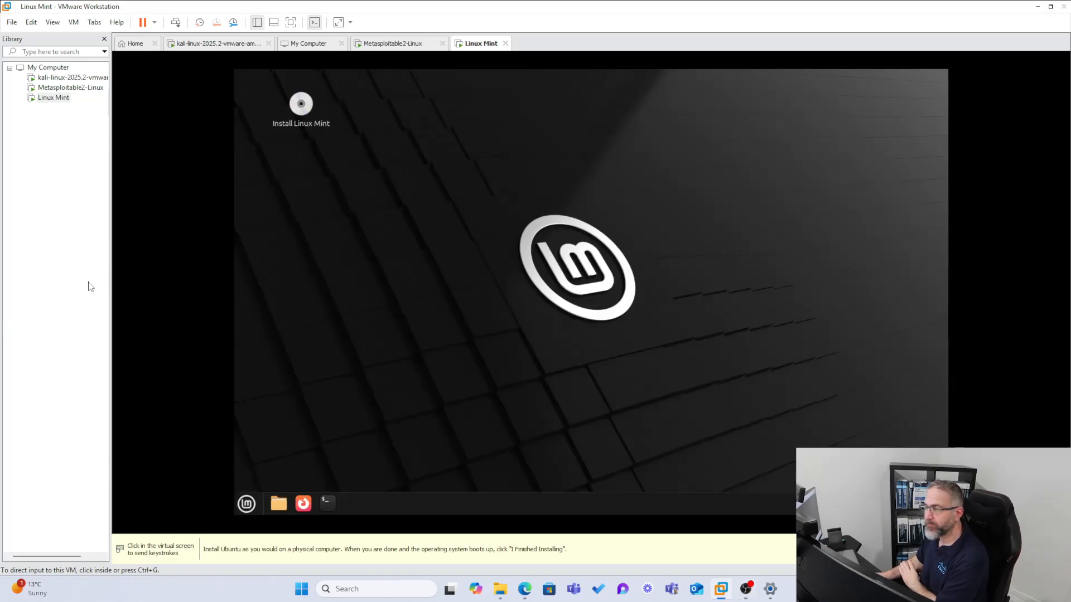
left_click(336, 304)
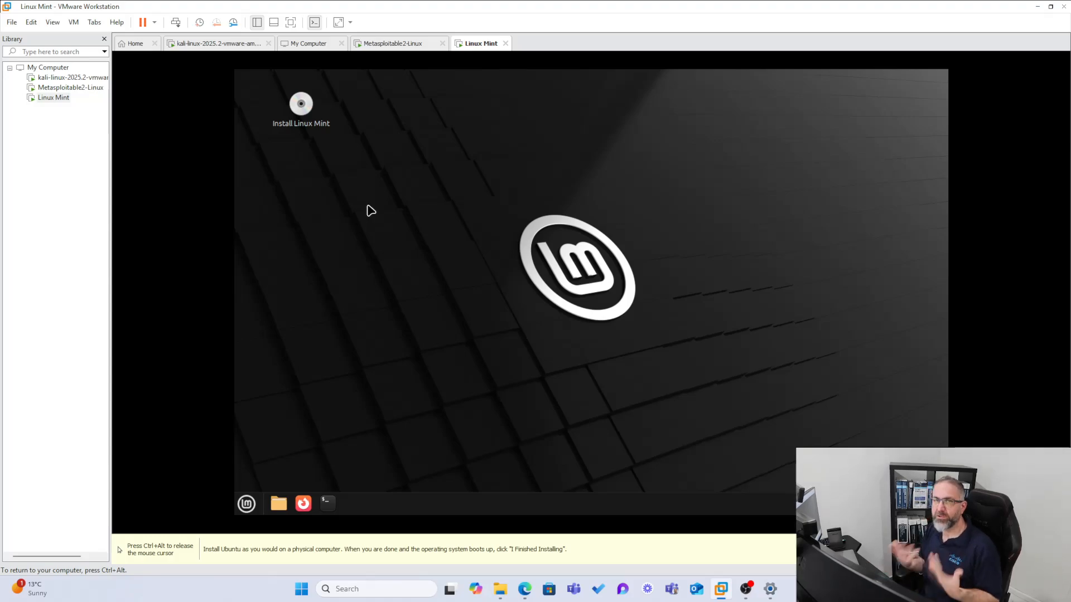
left_click(304, 106)
double_click(304, 106)
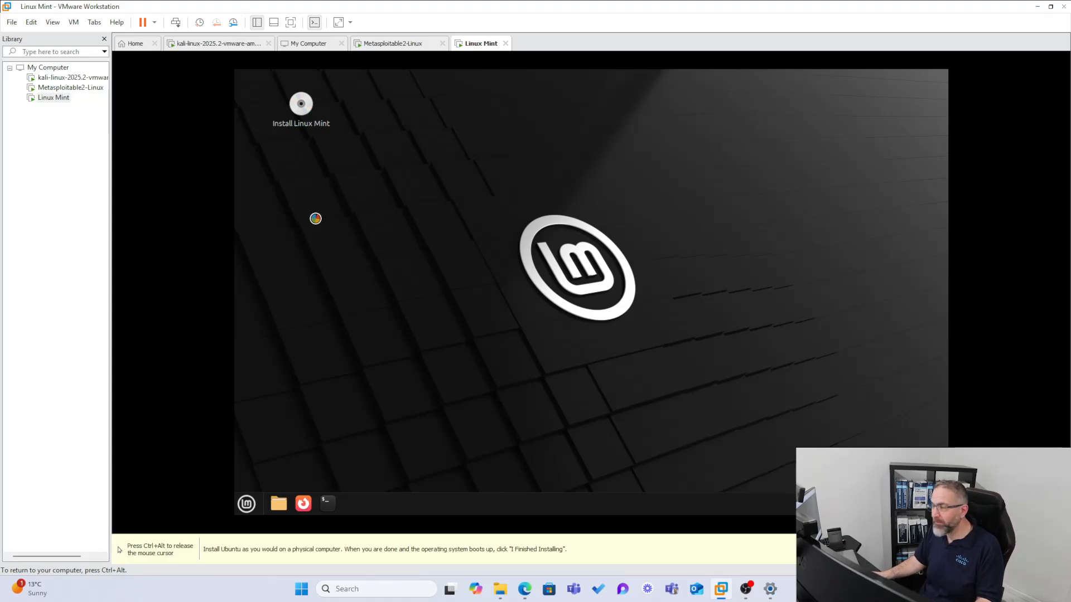
Keep English as the language, choose the English (Australia) keyboard layout, and continue
key("ctrl+alt")
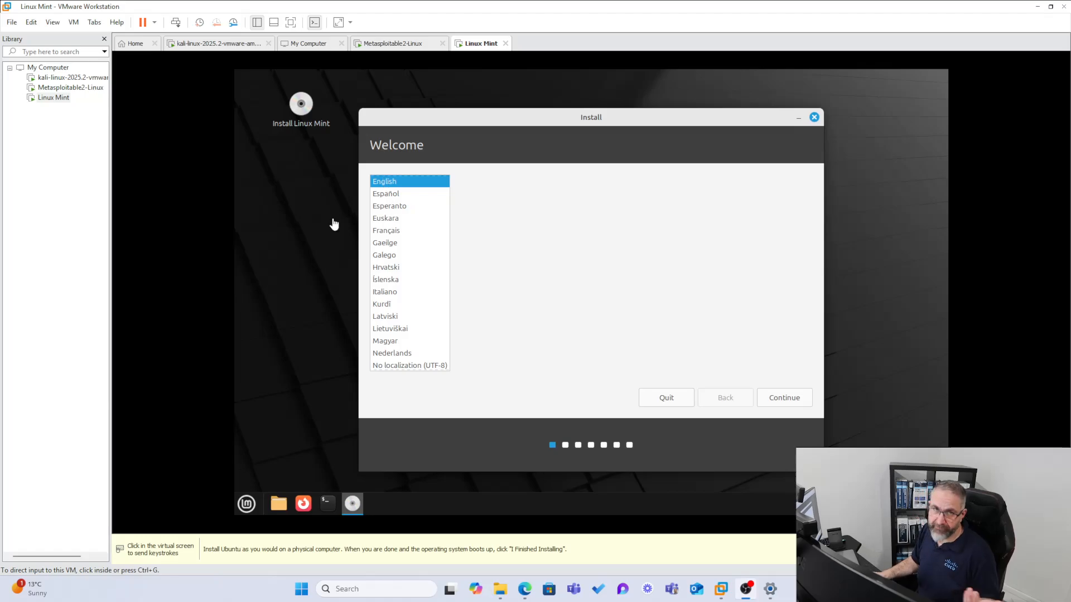
left_click(783, 403)
left_click(780, 399)
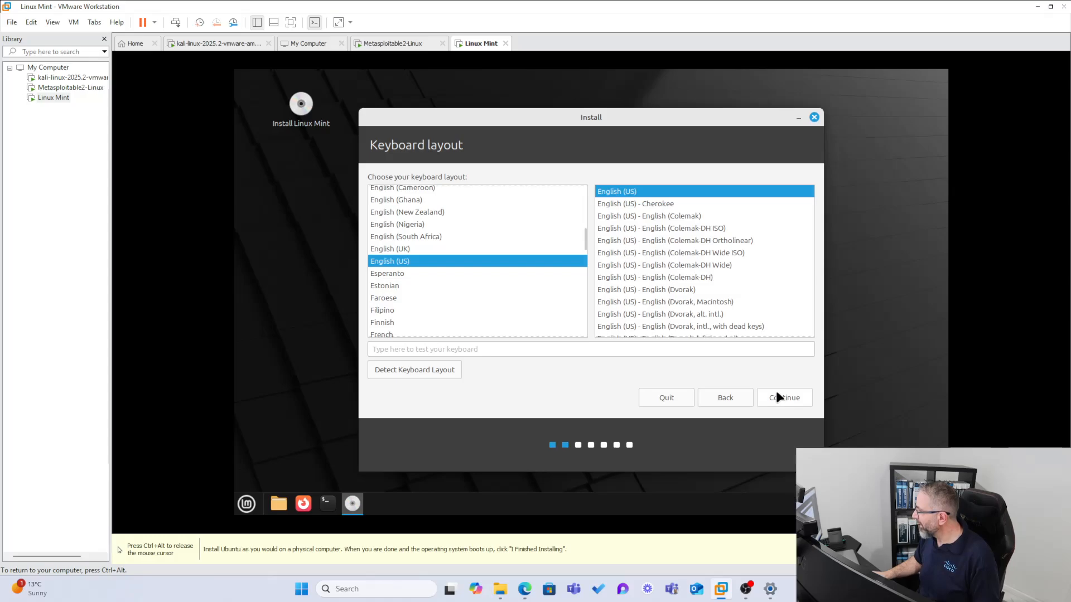
left_click(397, 250)
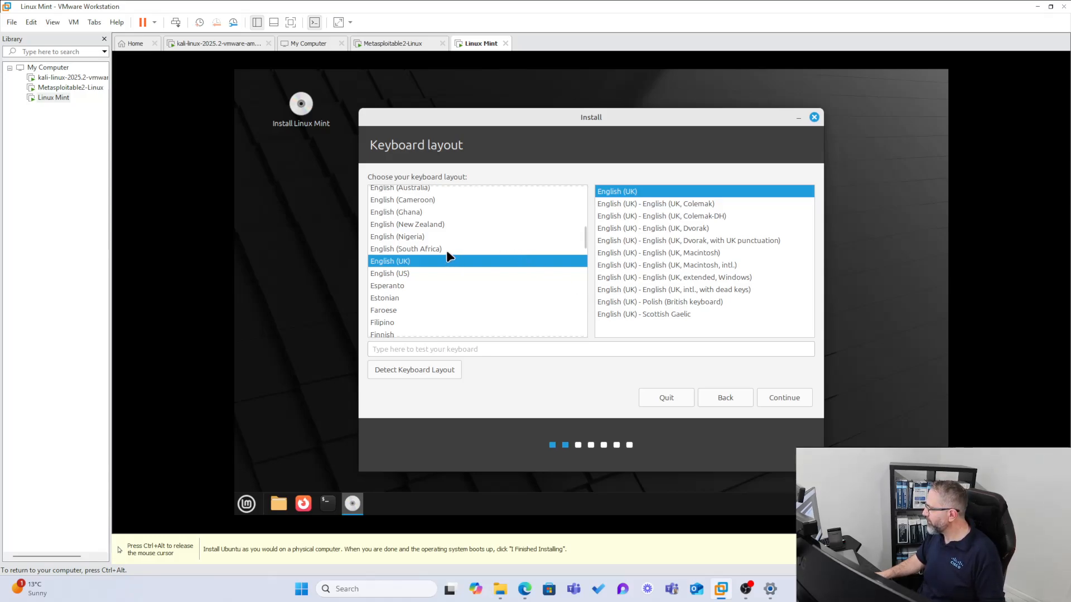
left_click(416, 187)
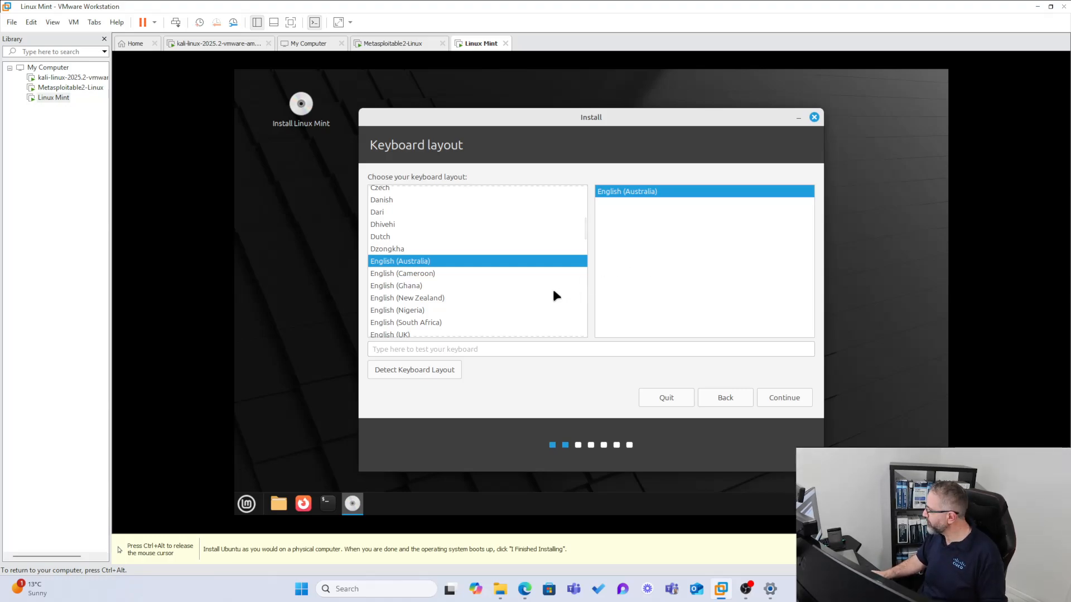
left_click(777, 398)
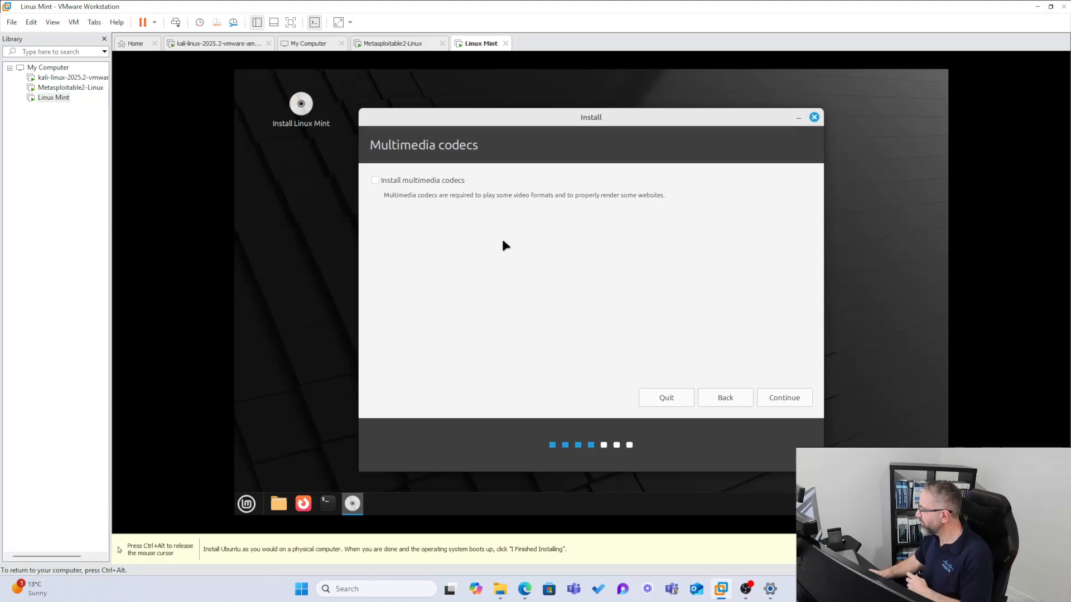
Continue past Multimedia codecs without installing them, keeping 'Erase disk and install Linux Mint'
left_click(773, 393)
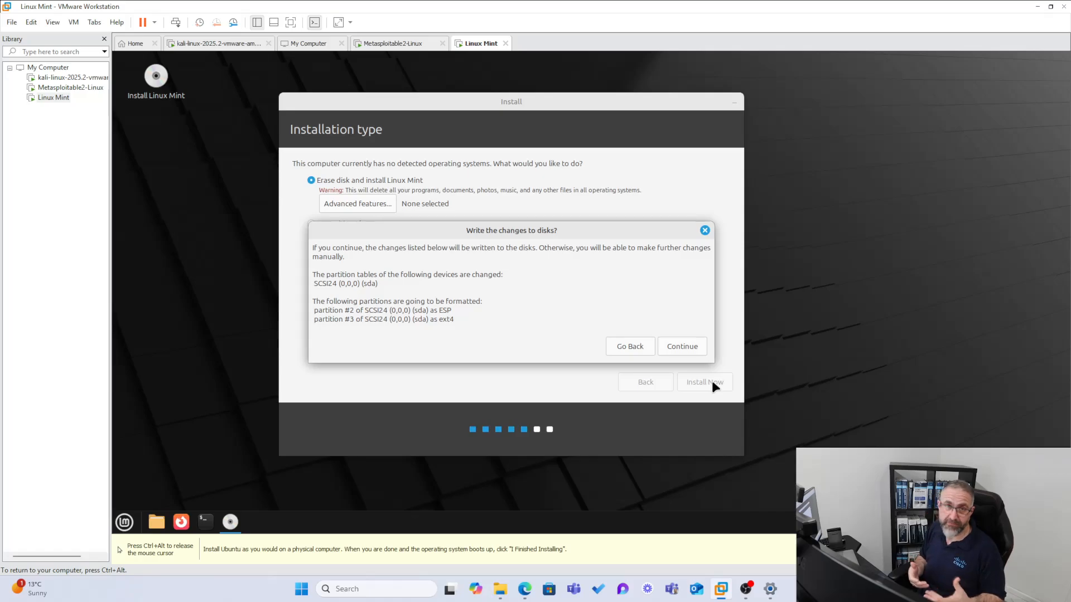
Confirm writing the partition changes to disk and accept Melbourne as the location
left_click(679, 346)
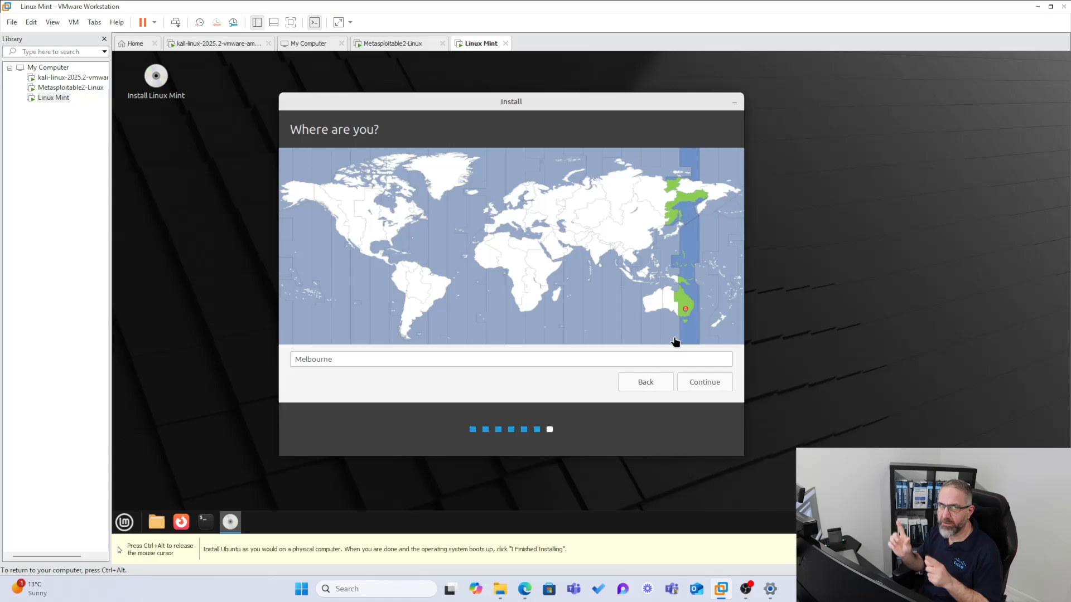
left_click(686, 383)
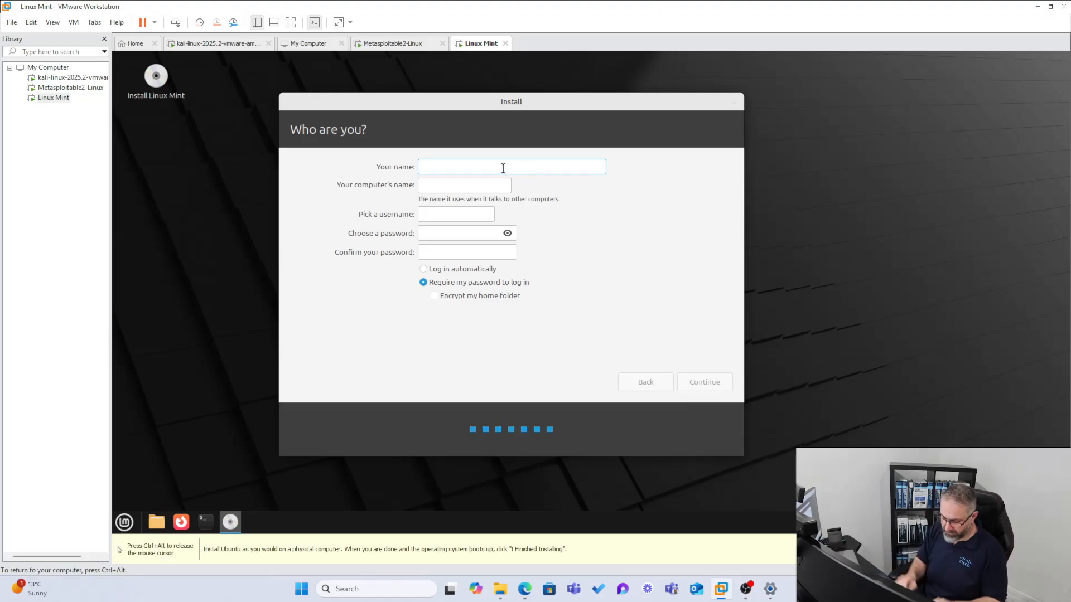
Enter the user's name, a custom computer name and the account password, then start installing
type("Harry")
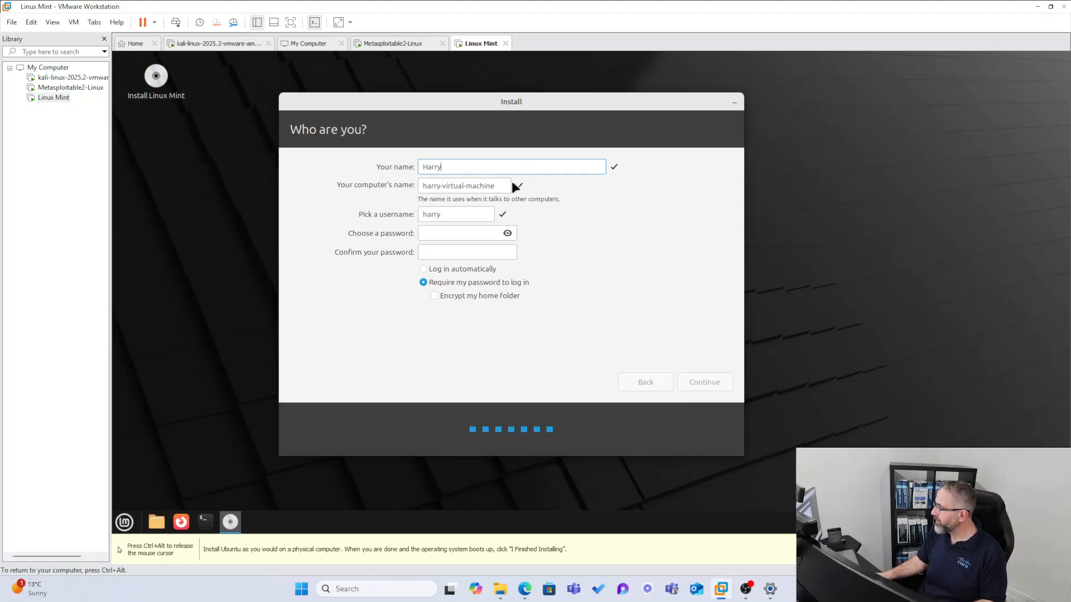
left_click_drag(498, 186, 400, 182)
type("harry")
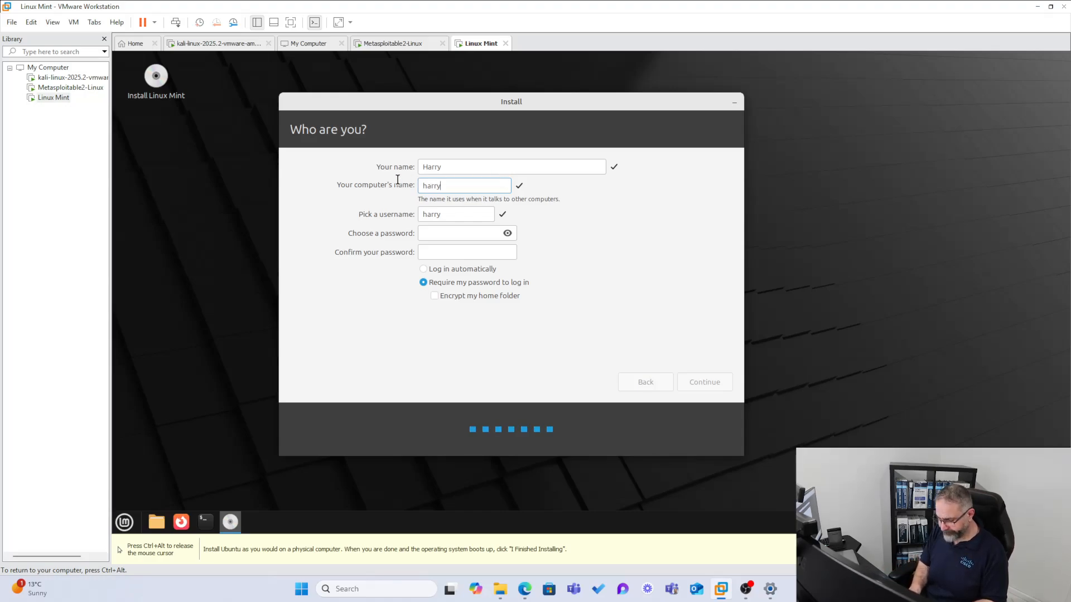
type("Linux")
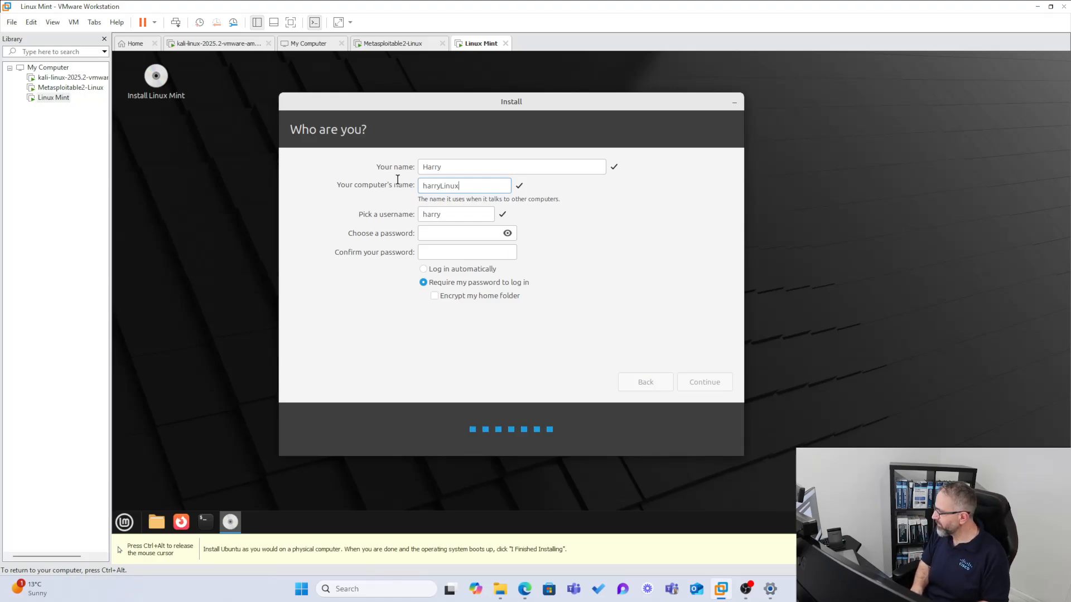
type("VM")
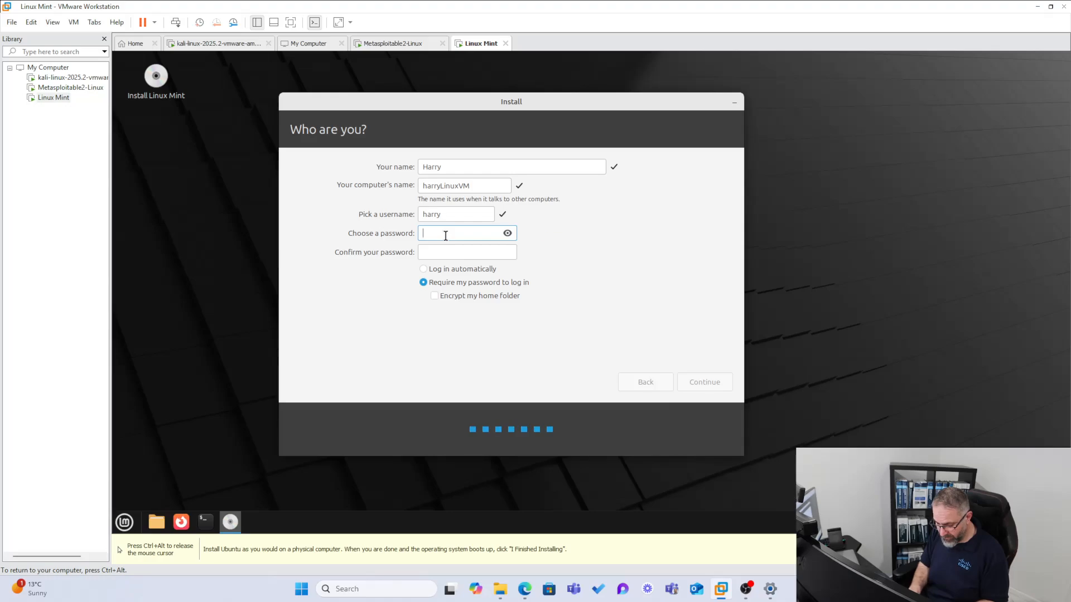
type("password")
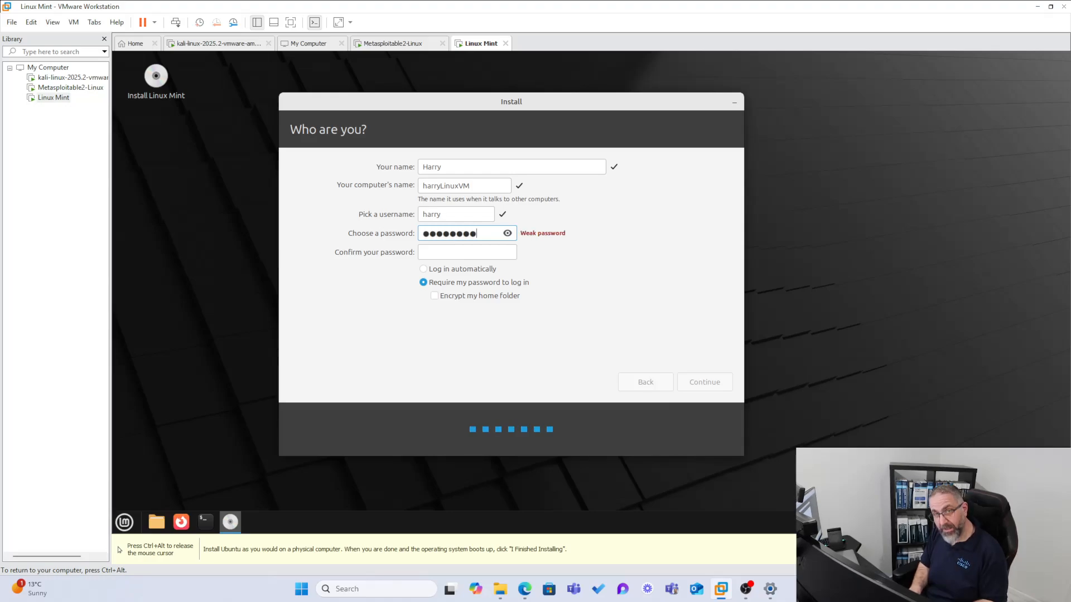
type("1")
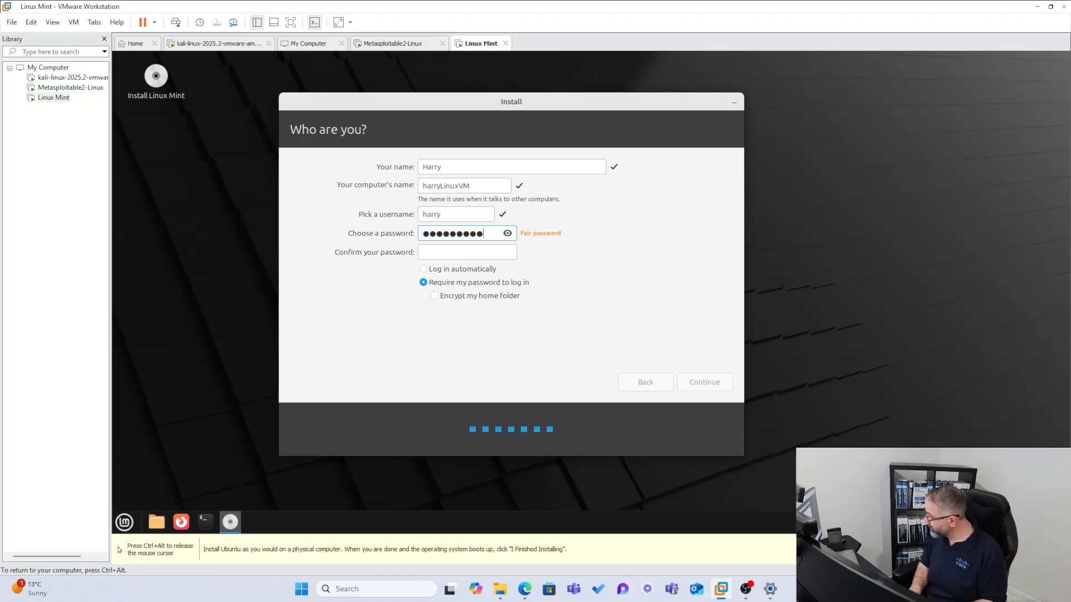
left_click(453, 252)
left_click(507, 234)
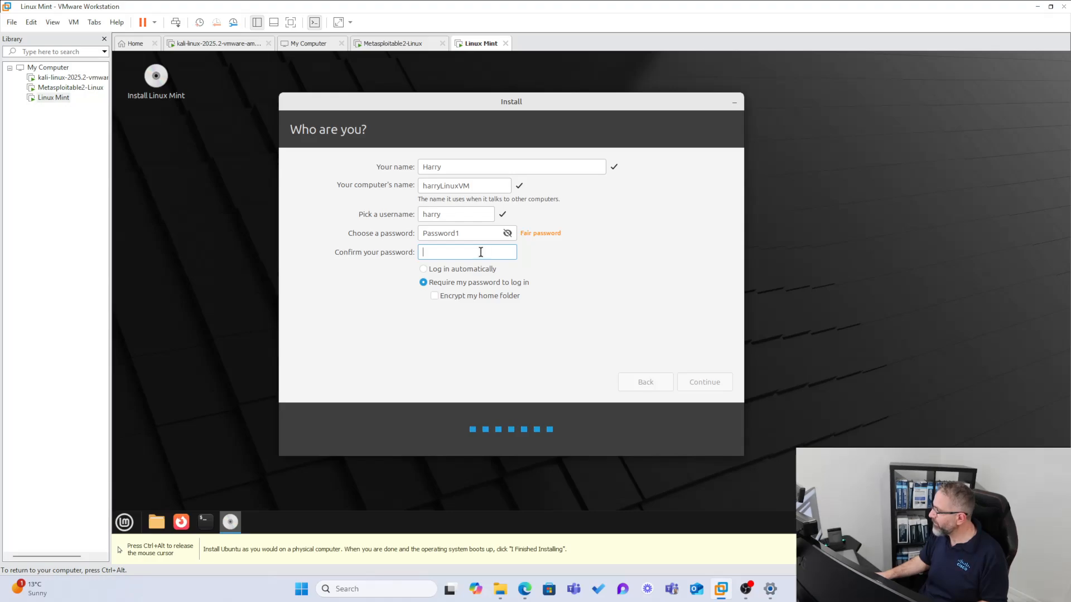
type("Password1")
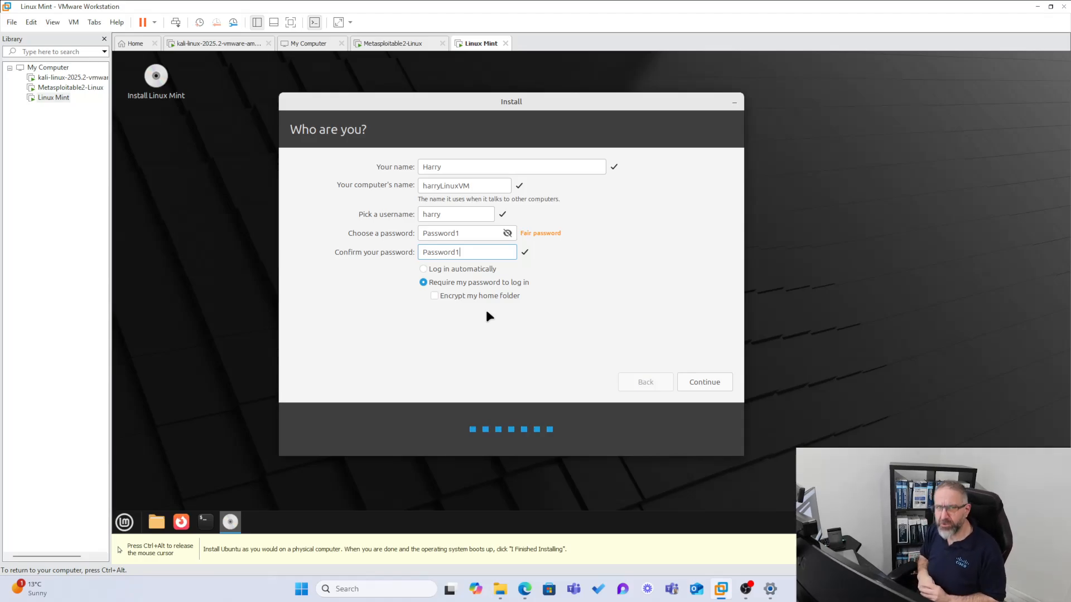
left_click(703, 380)
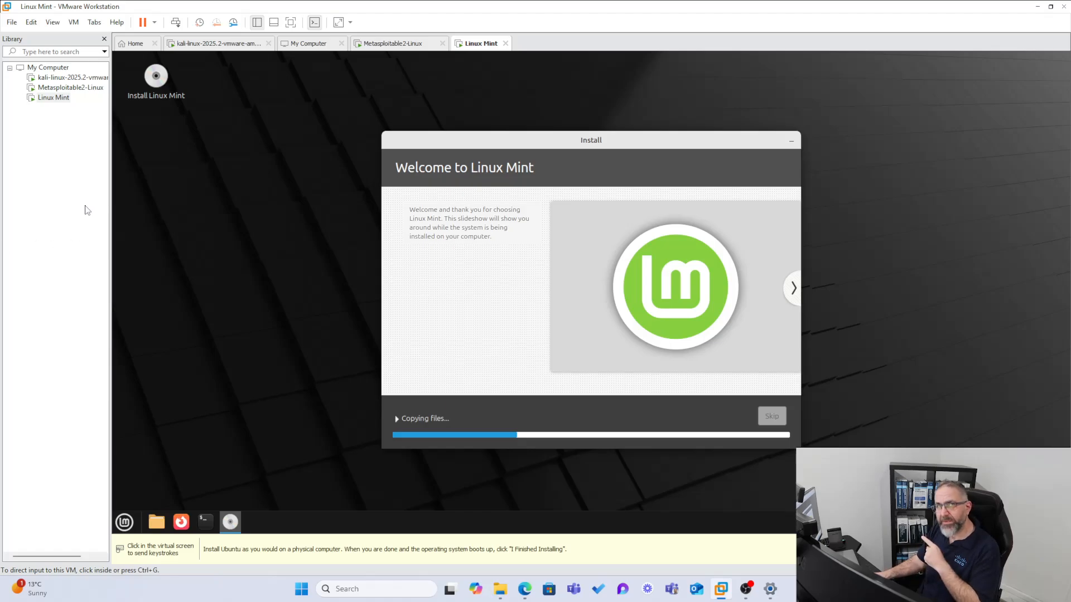
Switch the Linux Mint VM's network adapter from NAT to Bridged in its VM settings
right_click(56, 100)
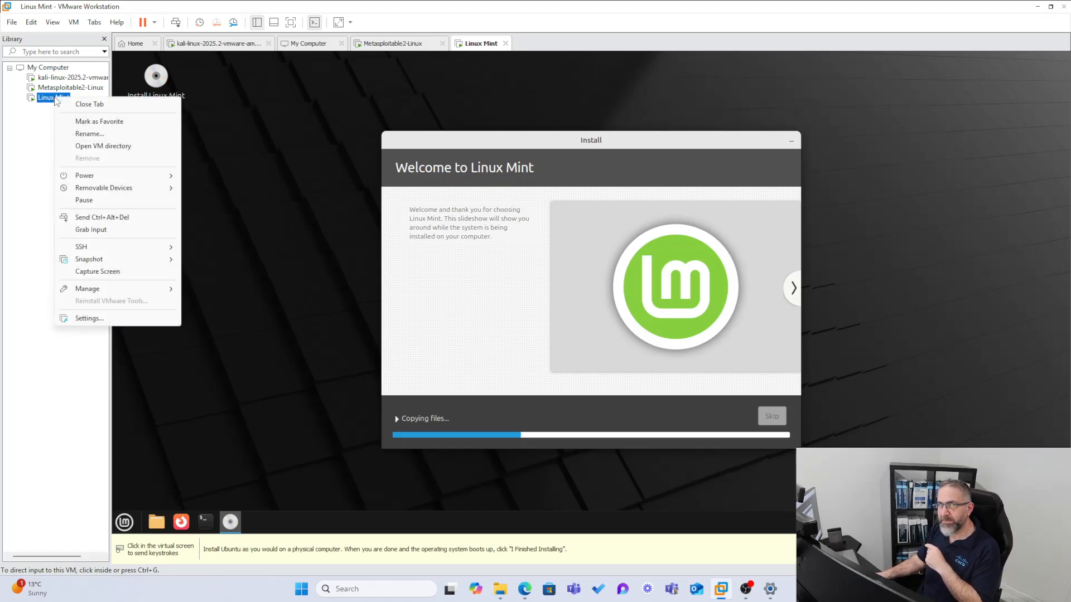
left_click(100, 318)
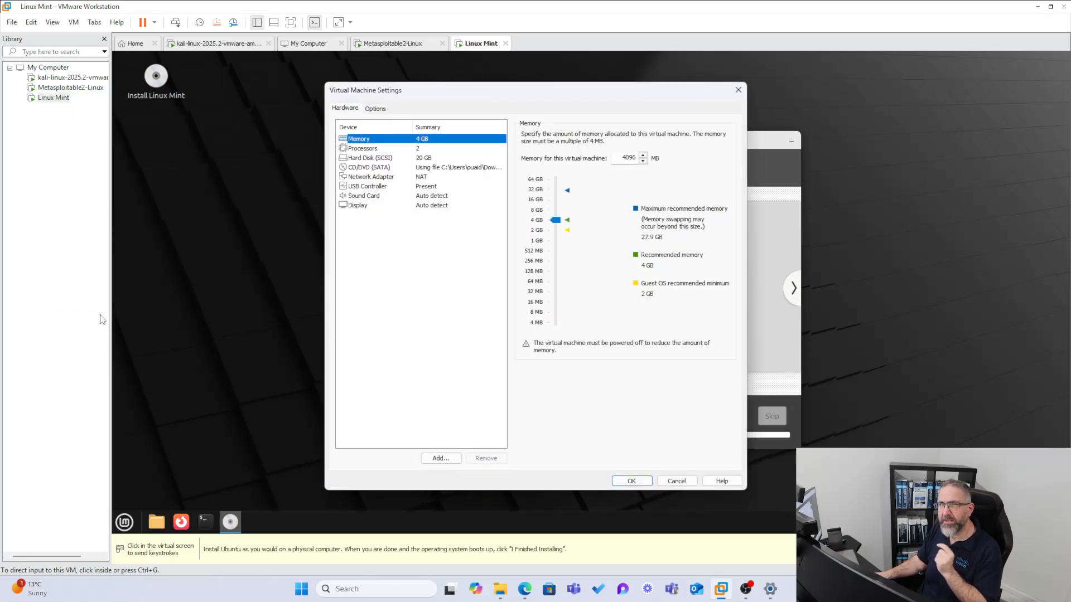
left_click(382, 178)
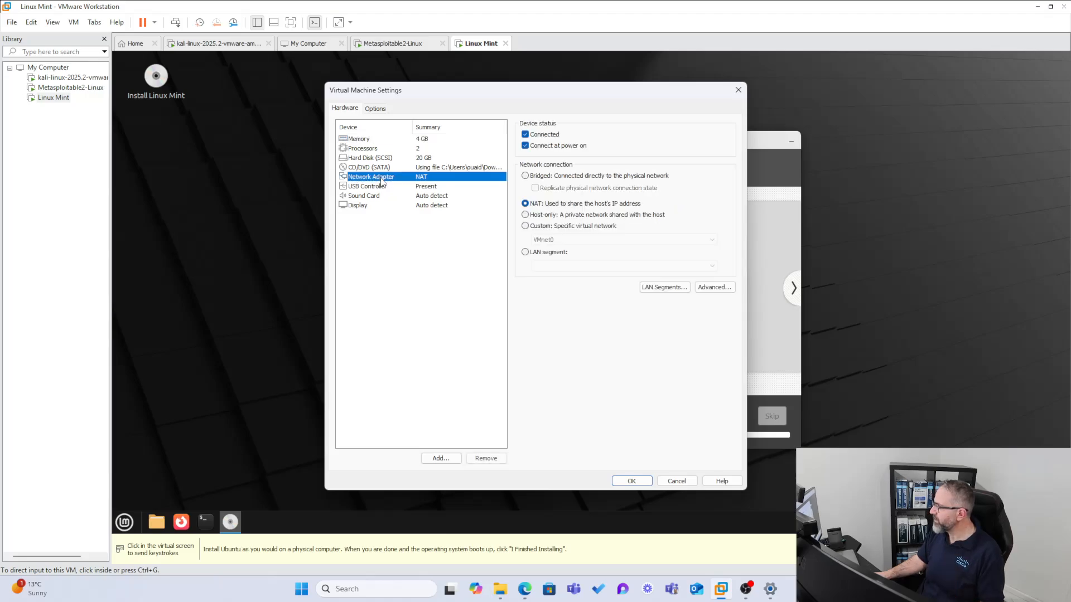
left_click(525, 176)
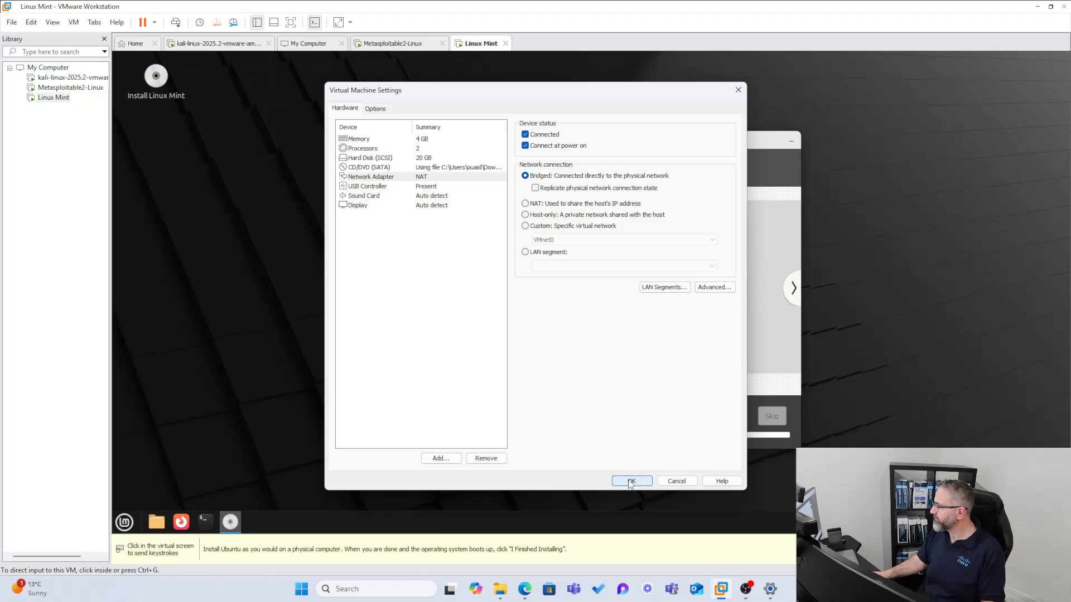
left_click(631, 482)
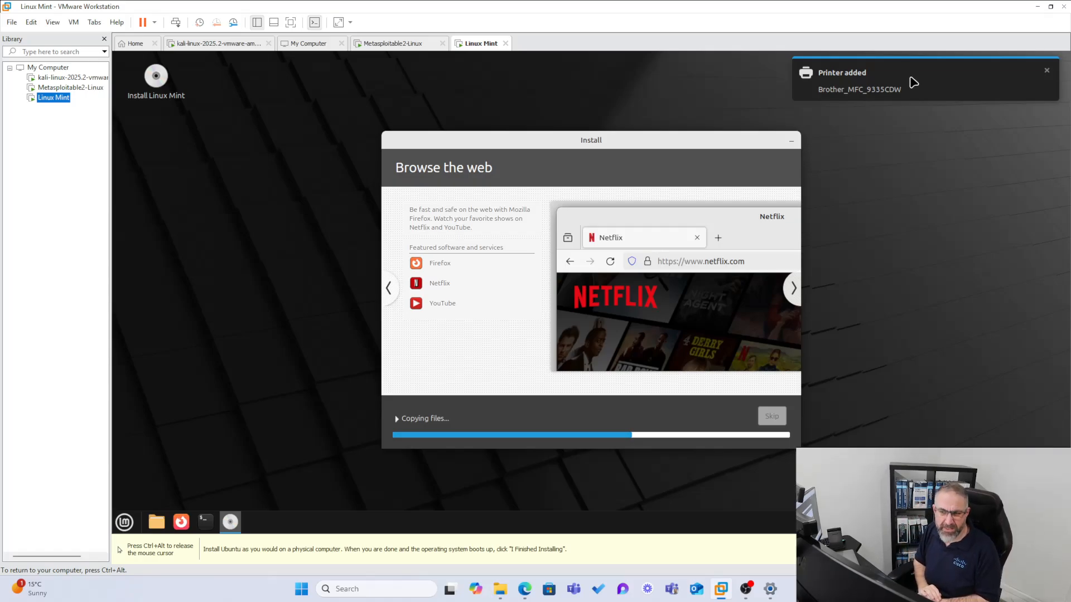
Wait for the file copy to finish, toggling input between host and VM with Ctrl+Alt
key("ctrl+alt")
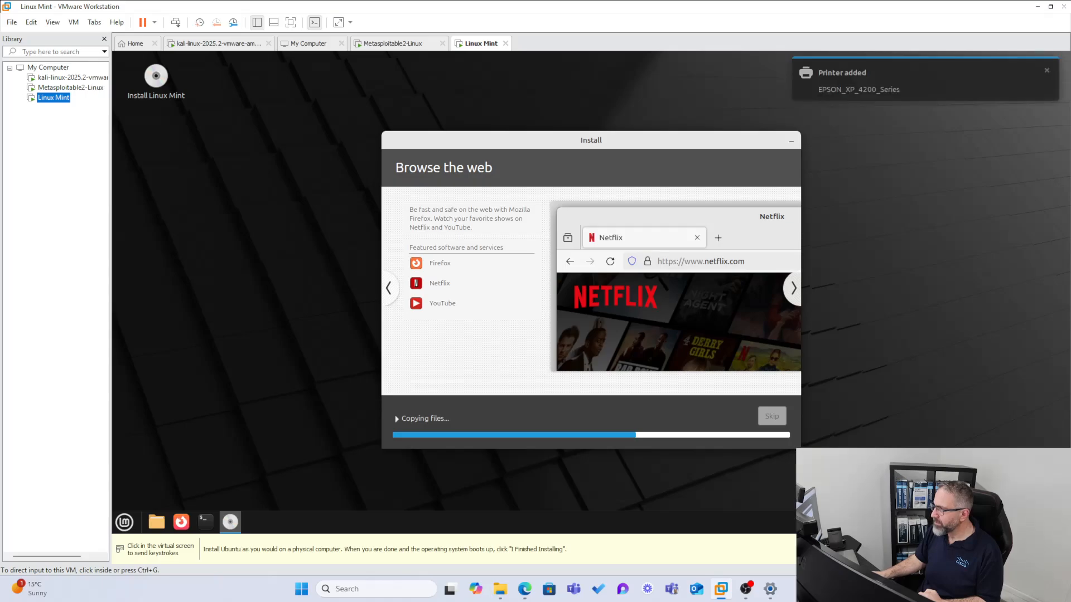
left_click(684, 130)
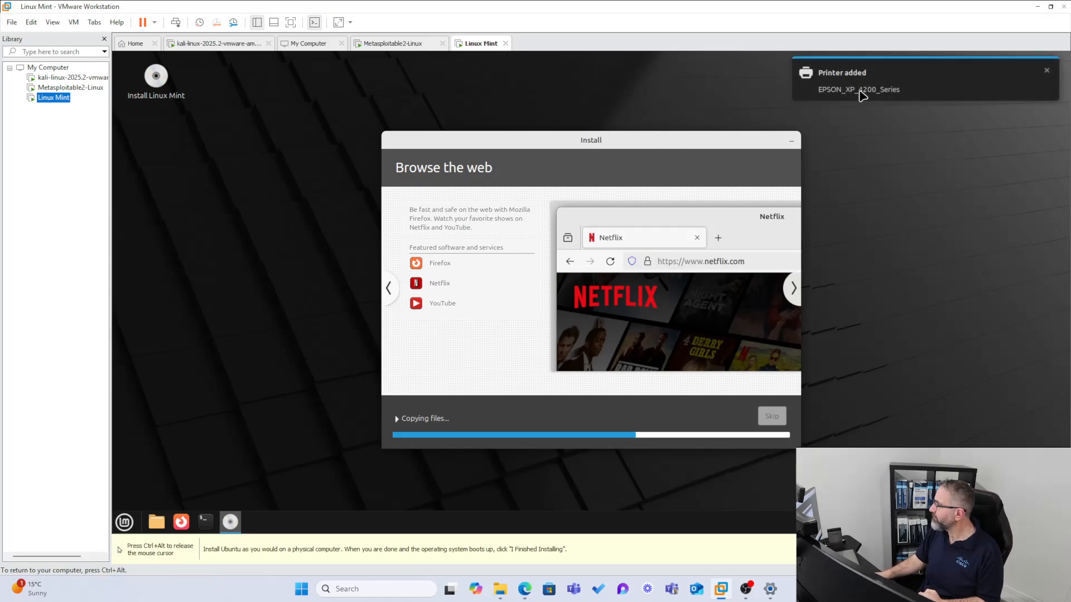
key("ctrl+alt")
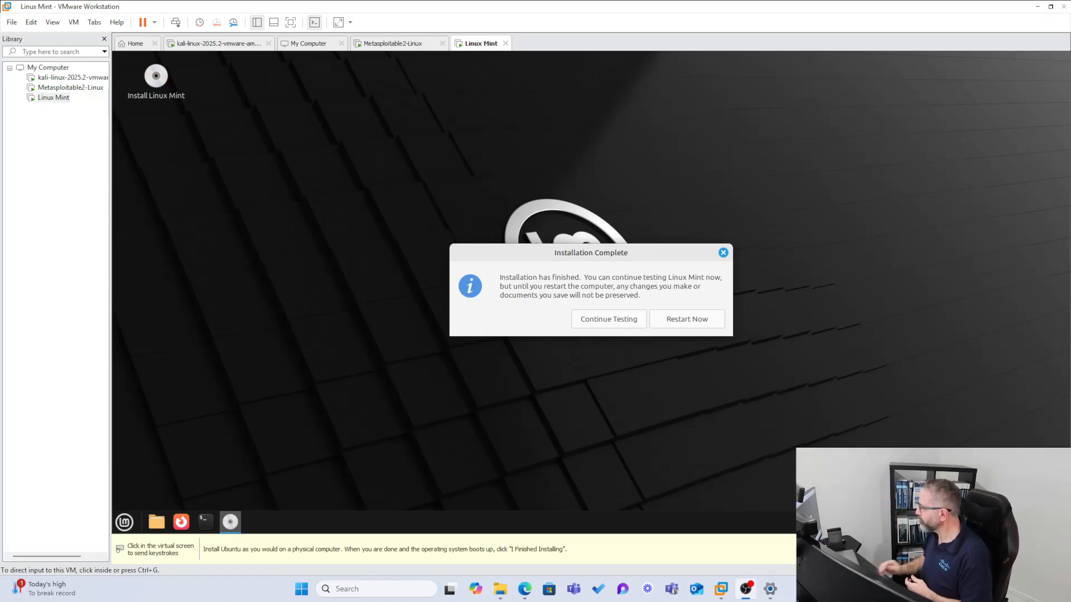
Choose Restart Now in Installation Complete, then release the mouse from the VM with Ctrl+Alt
left_click(669, 320)
left_click(675, 316)
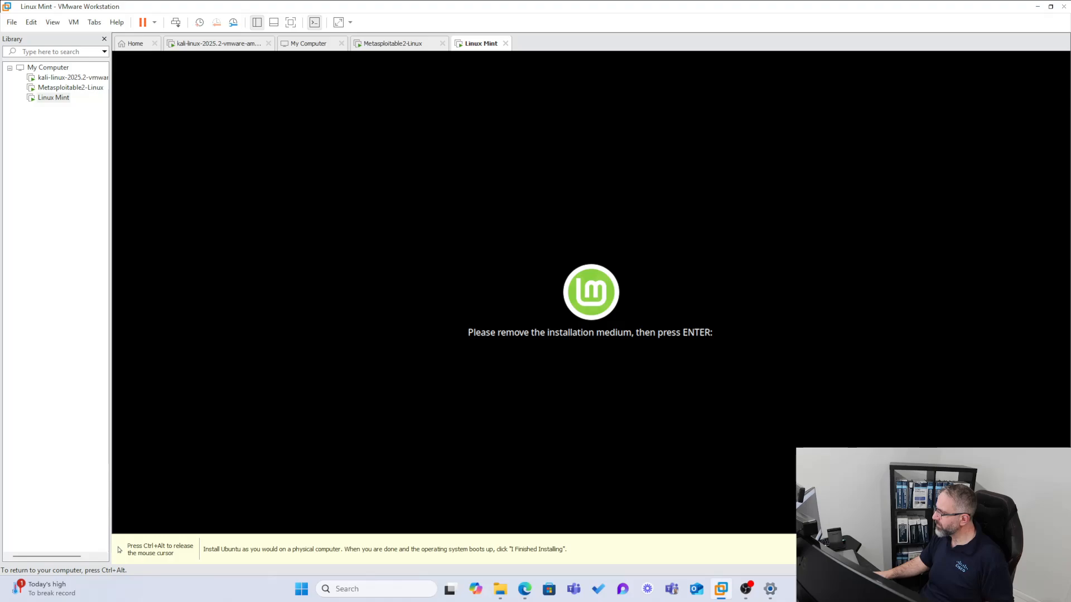
key("ctrl+alt")
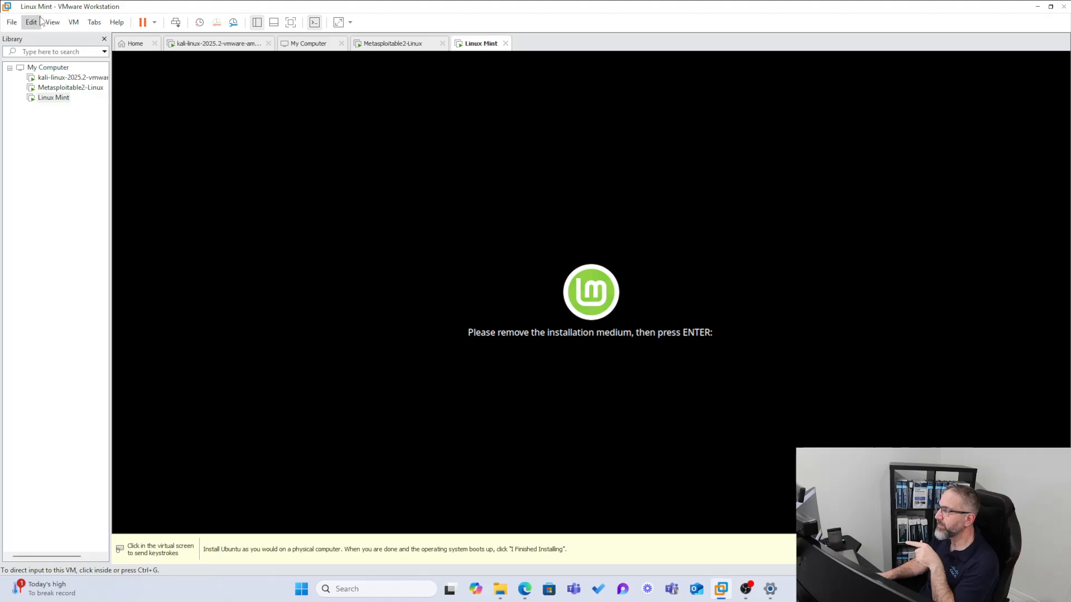
right_click(53, 99)
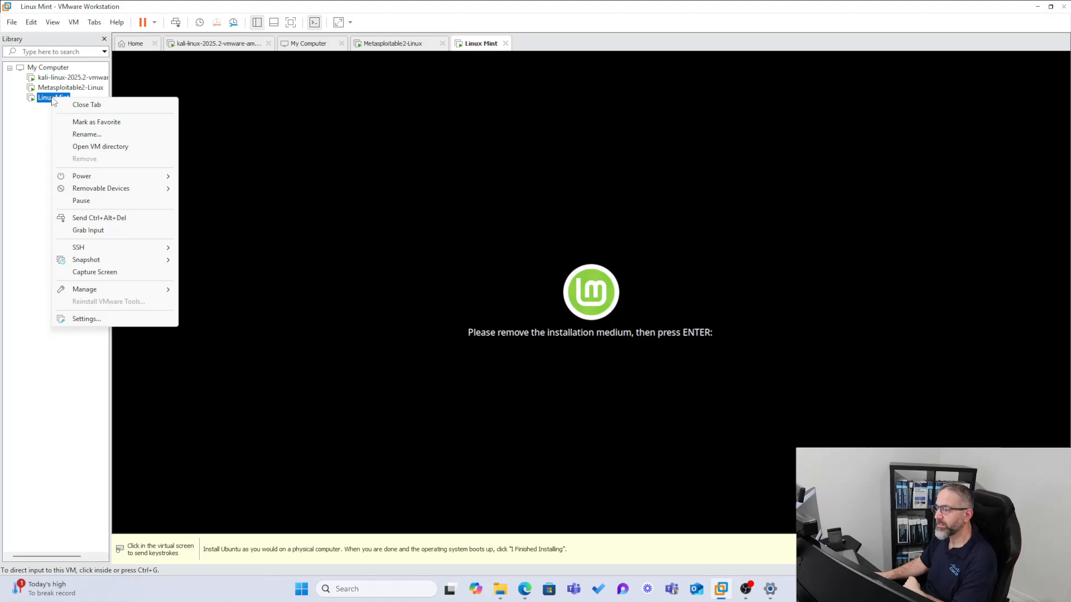
mouse_move(101, 191)
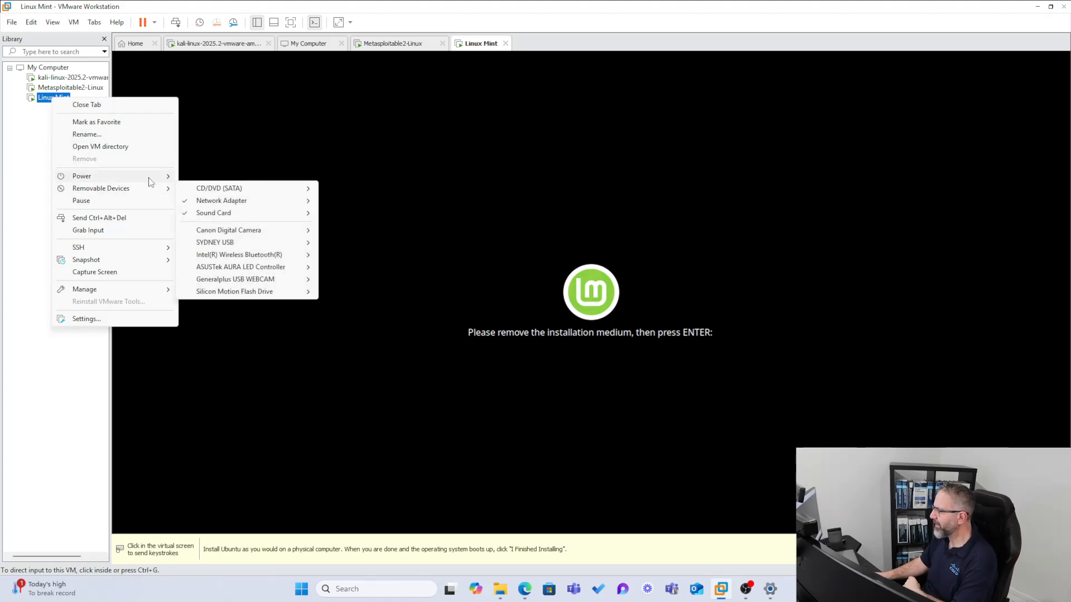
left_click(86, 320)
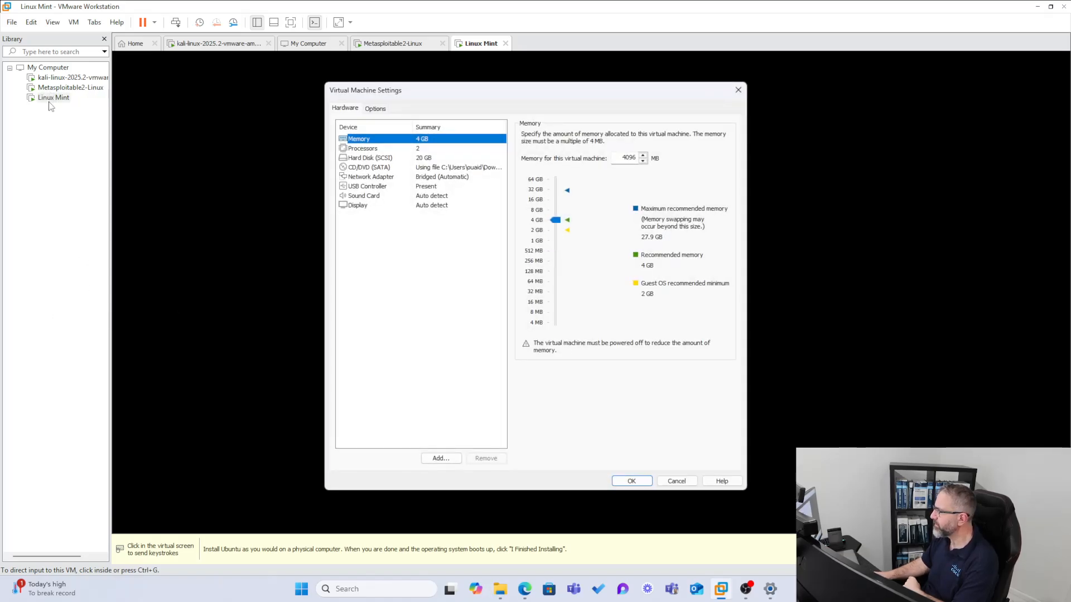
left_click(355, 168)
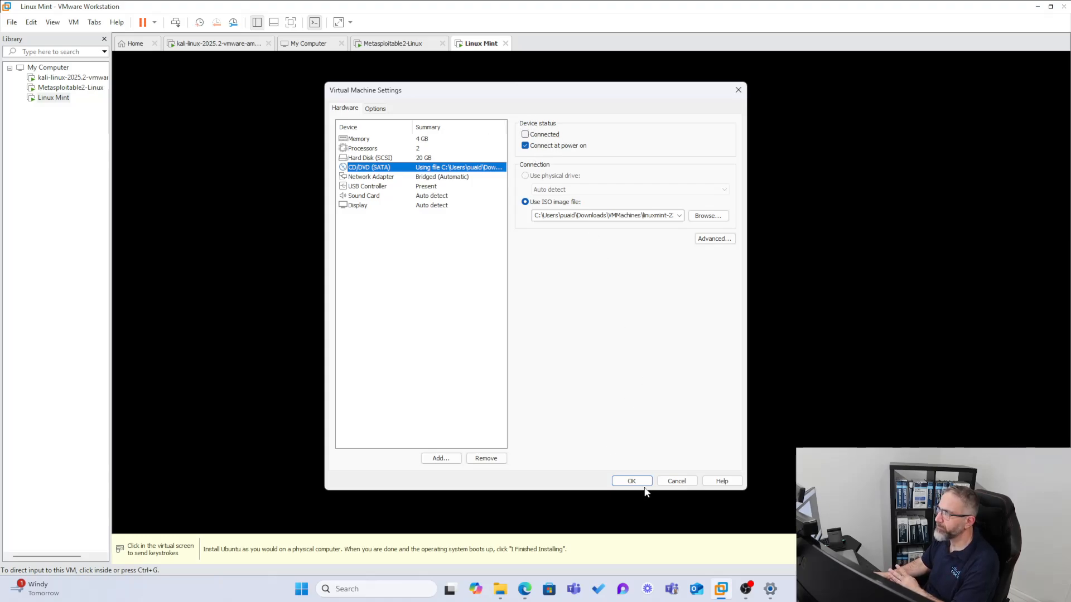
left_click(660, 480)
left_click(544, 303)
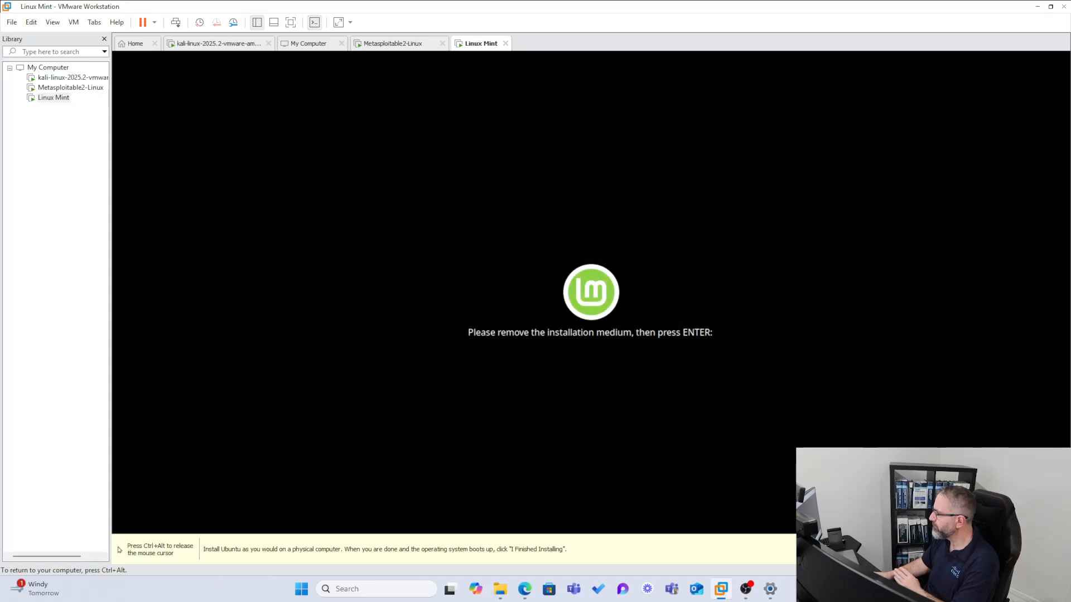
Press Enter at the remove-installation-medium prompt so the VM boots to the login screen
key("Return")
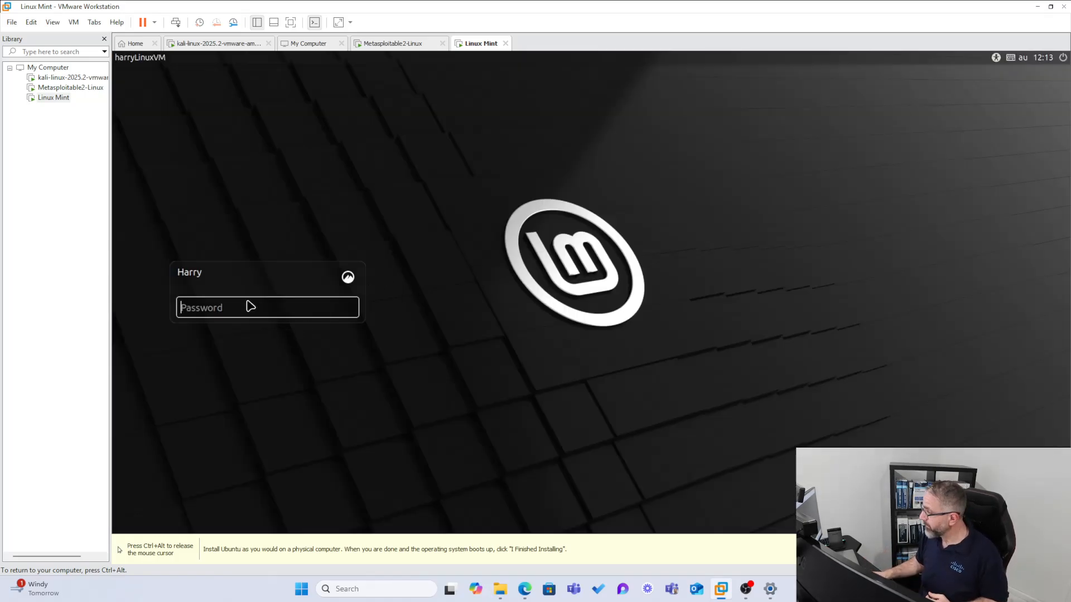
Log in with the account password, glance at the Welcome guide's First Steps, then close it
type("••••••••")
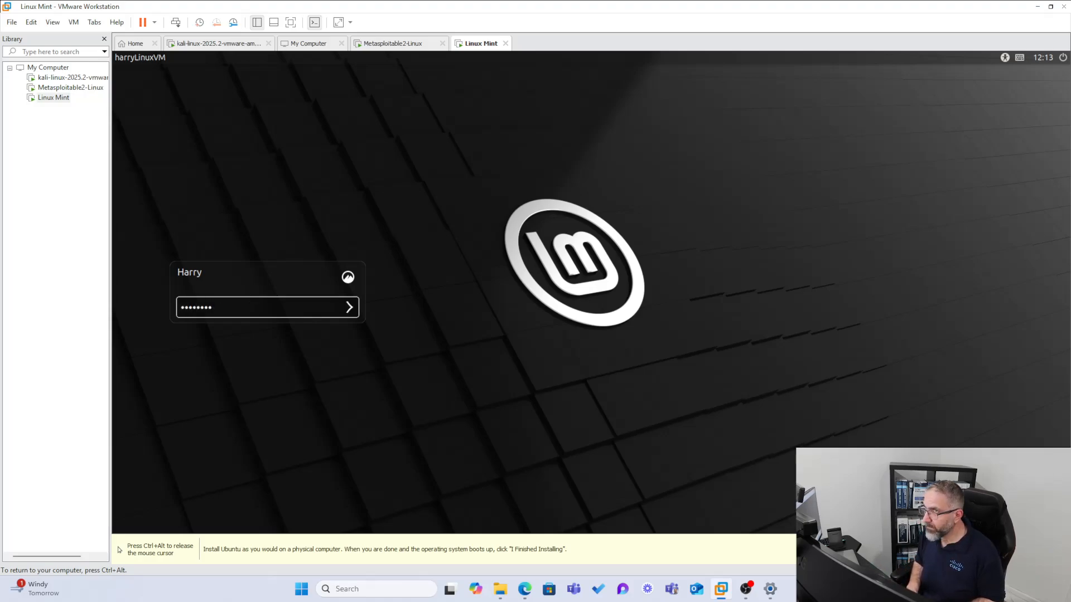
key("Return")
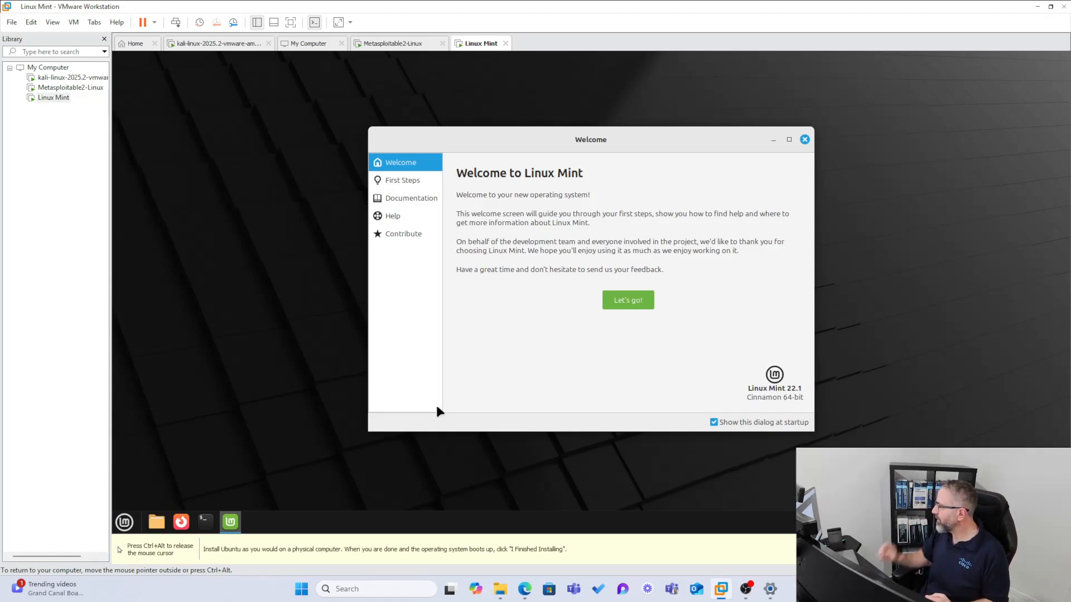
left_click(636, 307)
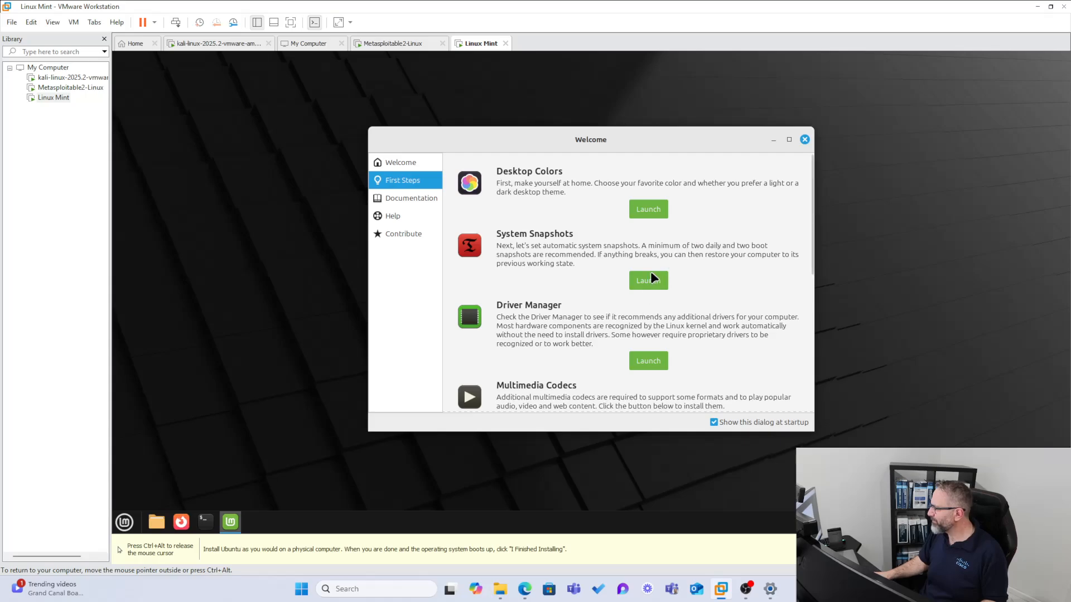
scroll(605, 224, "down", 2)
scroll(663, 253, "up", 1)
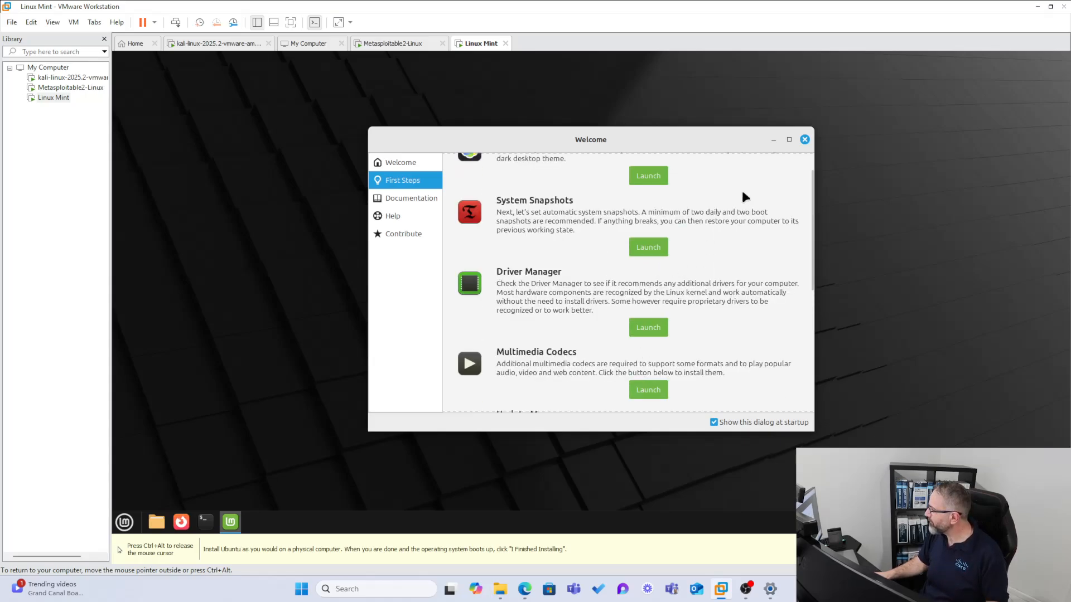
left_click(805, 139)
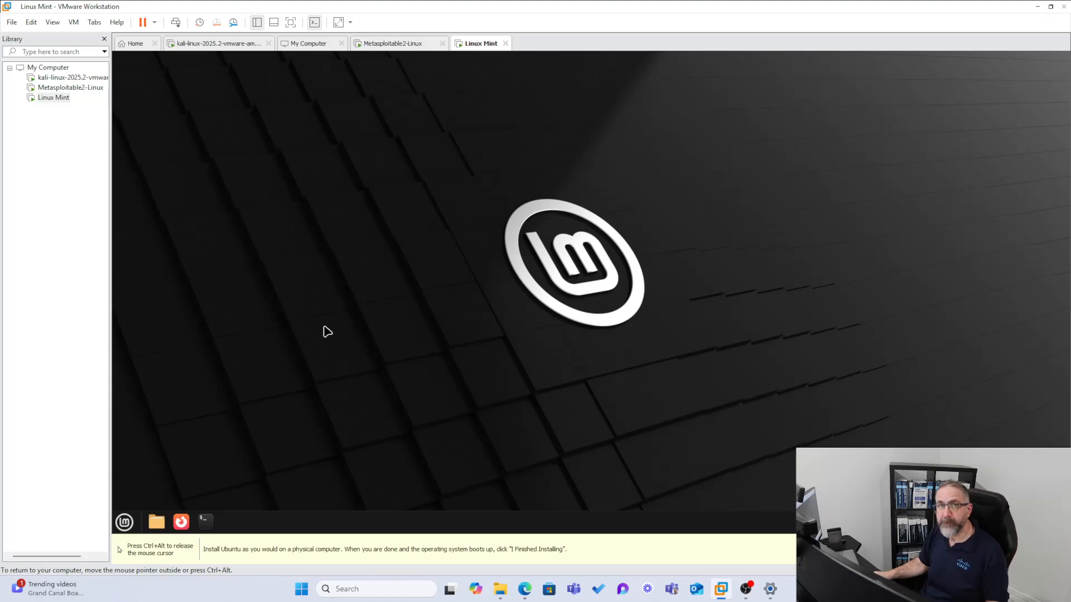
Open a terminal in Linux Mint and list interfaces with ip a, showing address 192.168.1.79
left_click(207, 523)
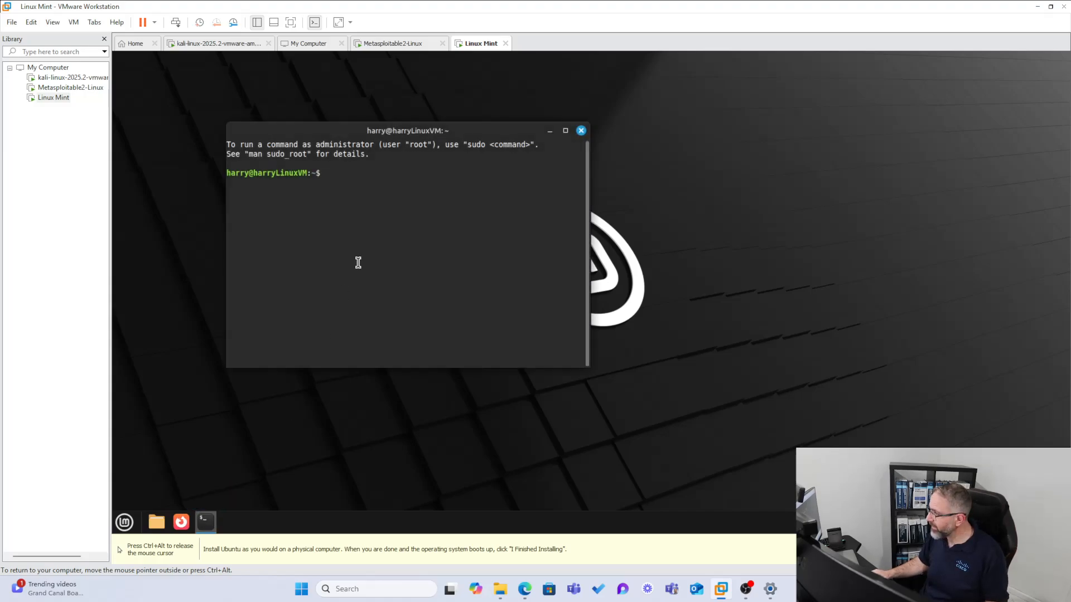
type("ip a")
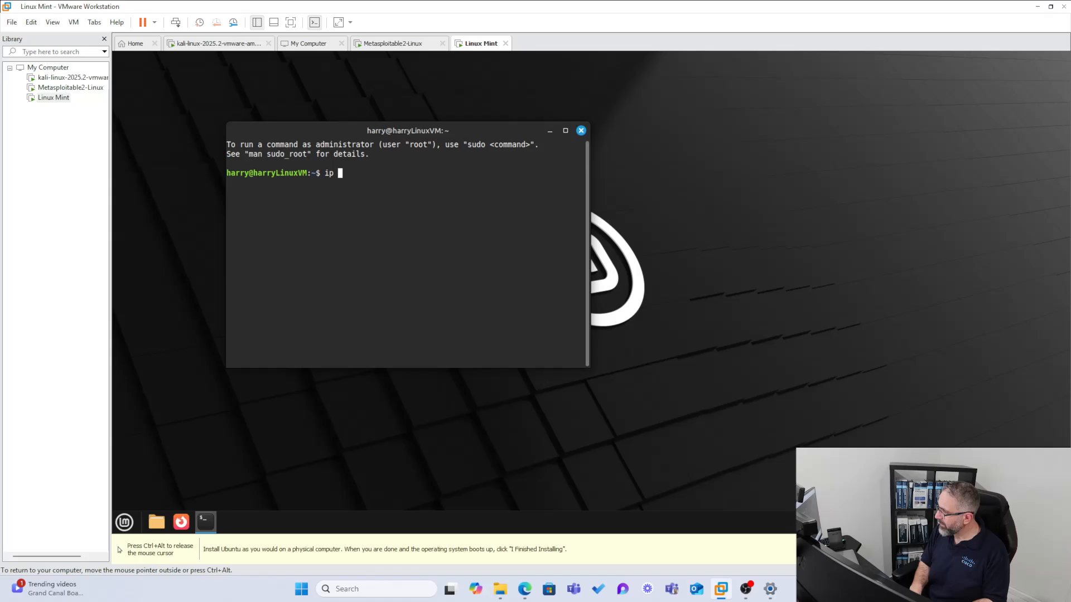
key("Return")
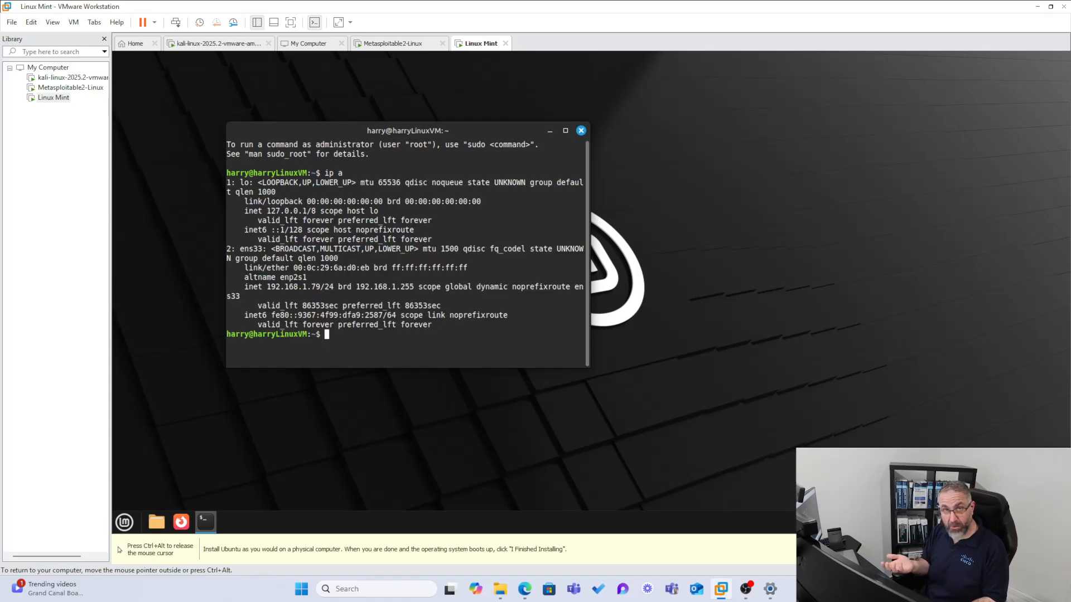
Ping google.com until it shows 0% packet loss, then release the mouse from the VM
type("ping goog")
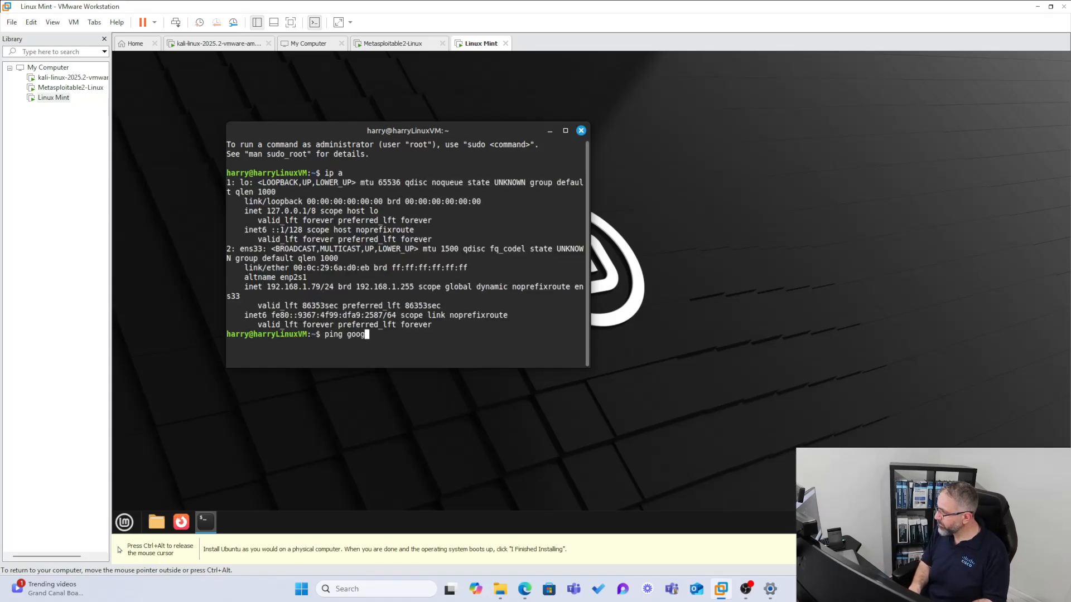
type("le.com")
key("Return")
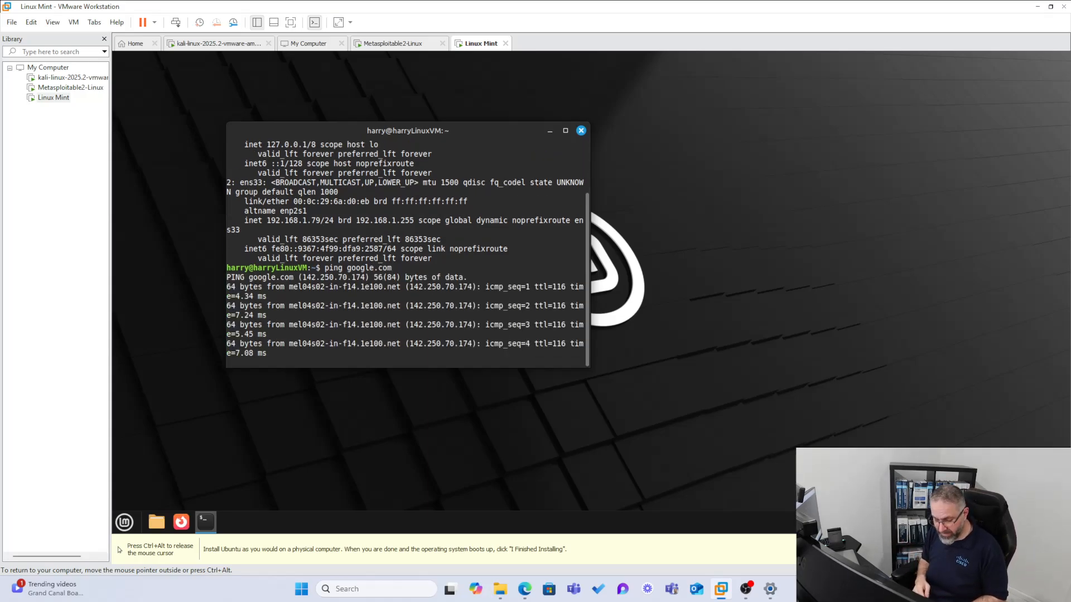
key("ctrl+c")
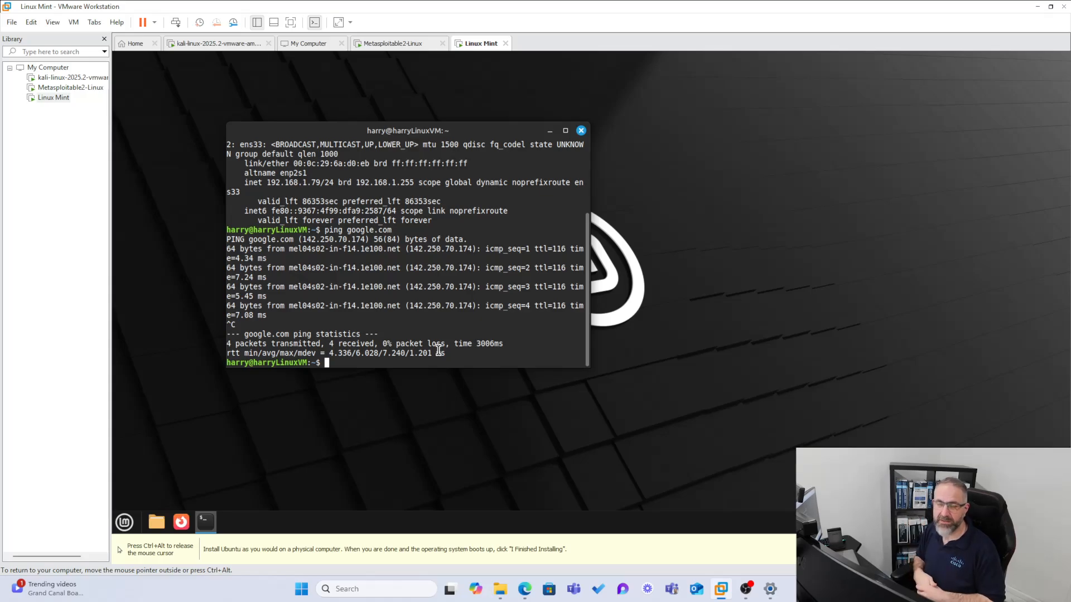
key("ctrl+alt")
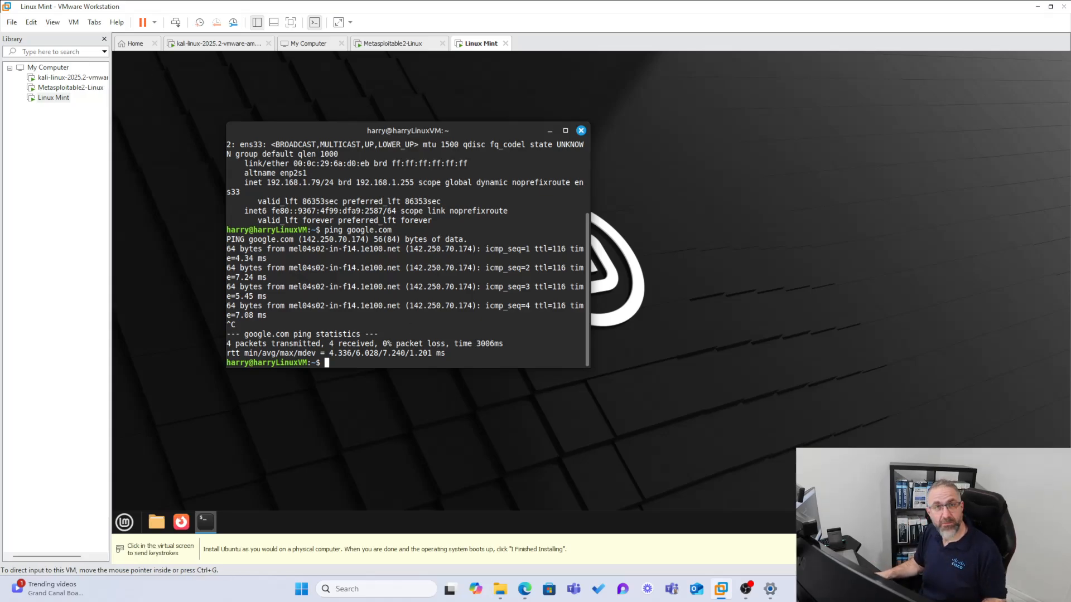